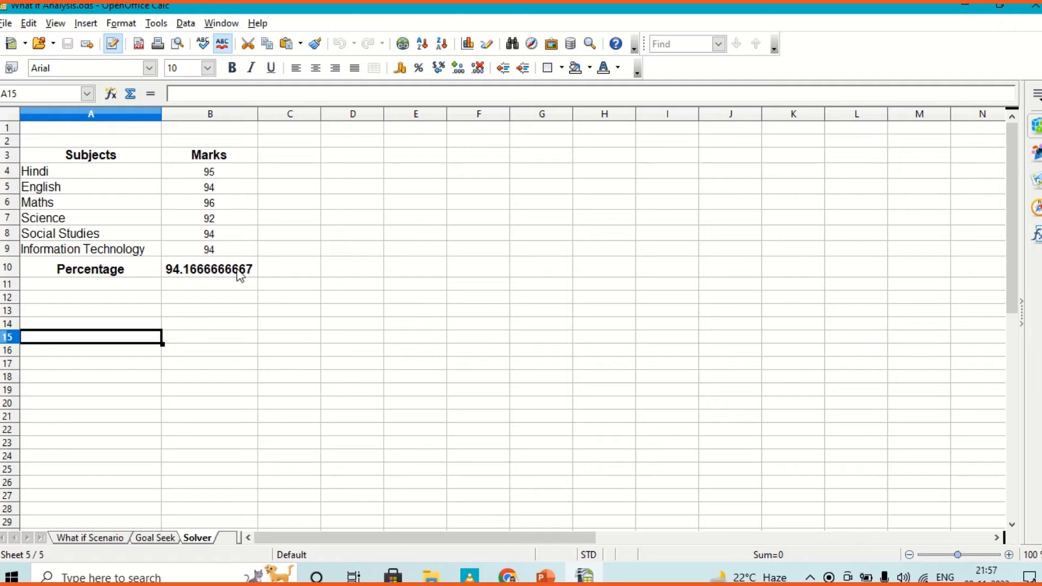
# Step: Open the Solver with the percentage cell B10 as the target cell
pyautogui.click(242, 274)
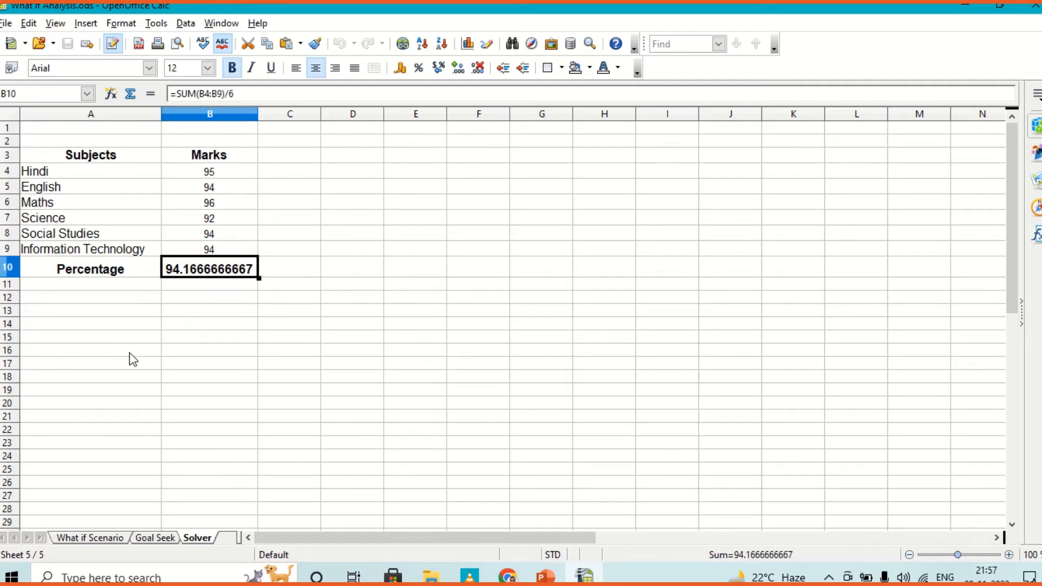
pyautogui.click(292, 338)
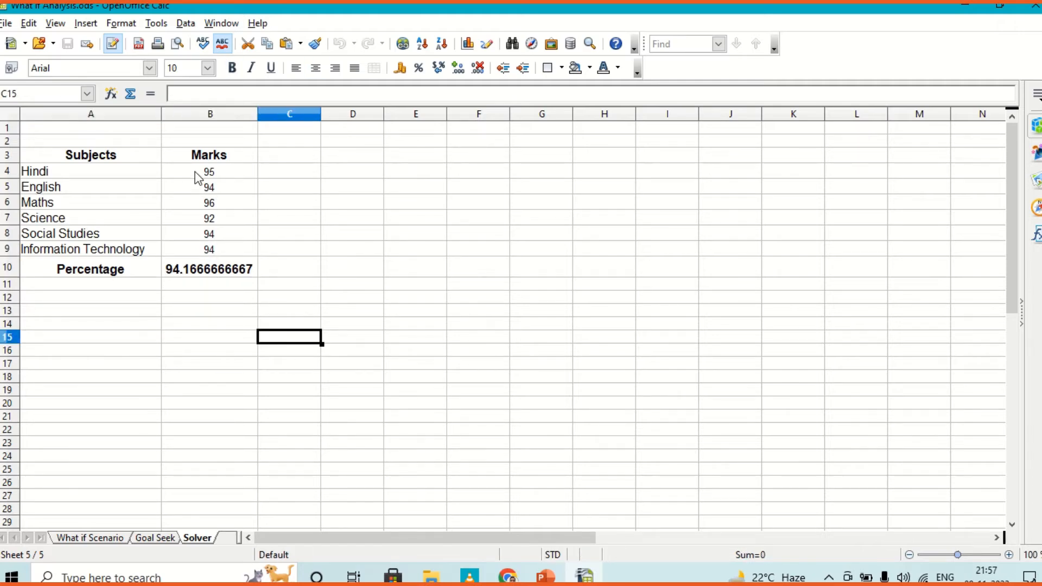
pyautogui.click(195, 271)
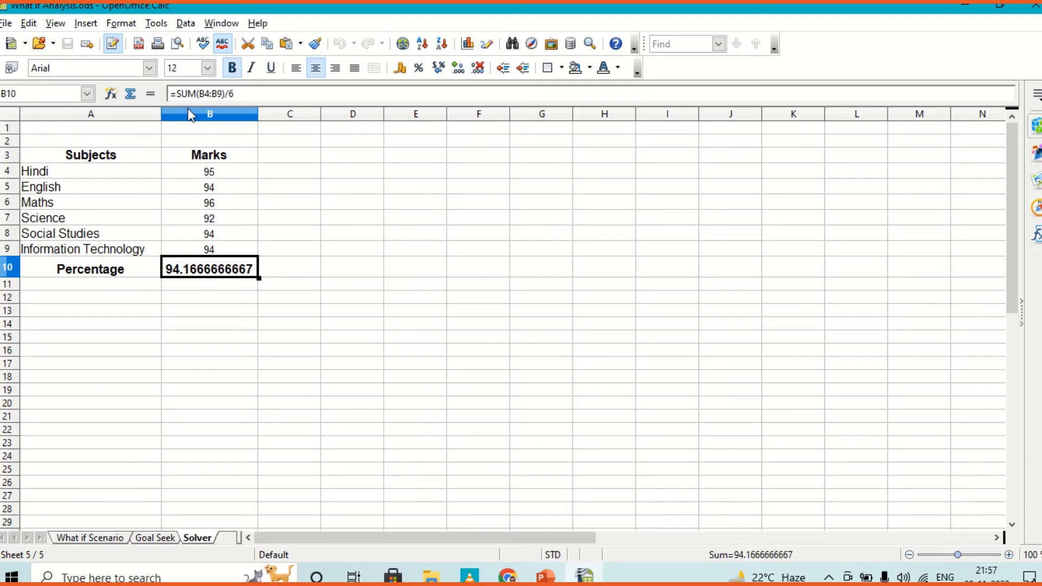
pyautogui.click(157, 23)
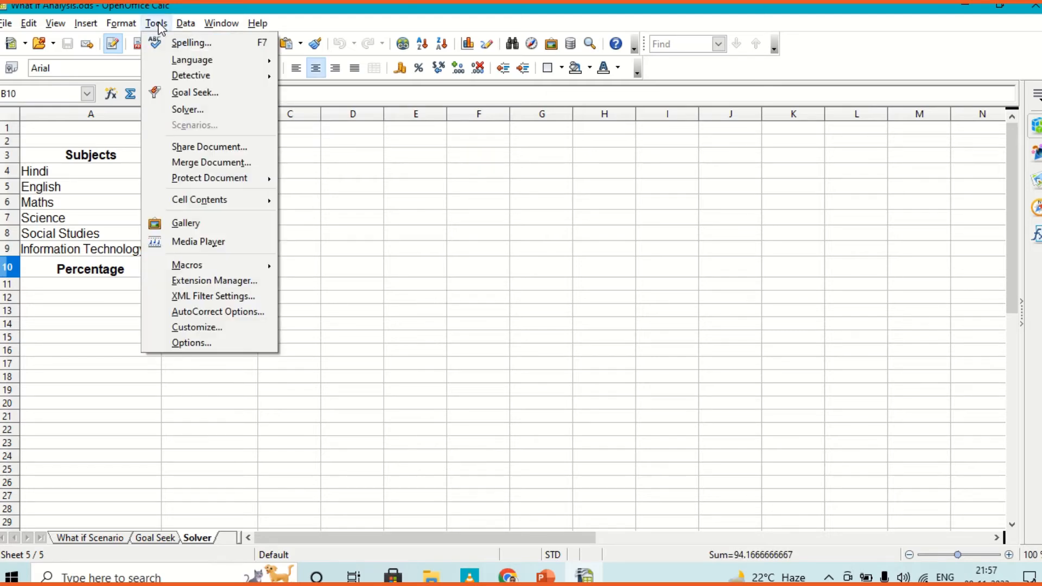
pyautogui.click(444, 151)
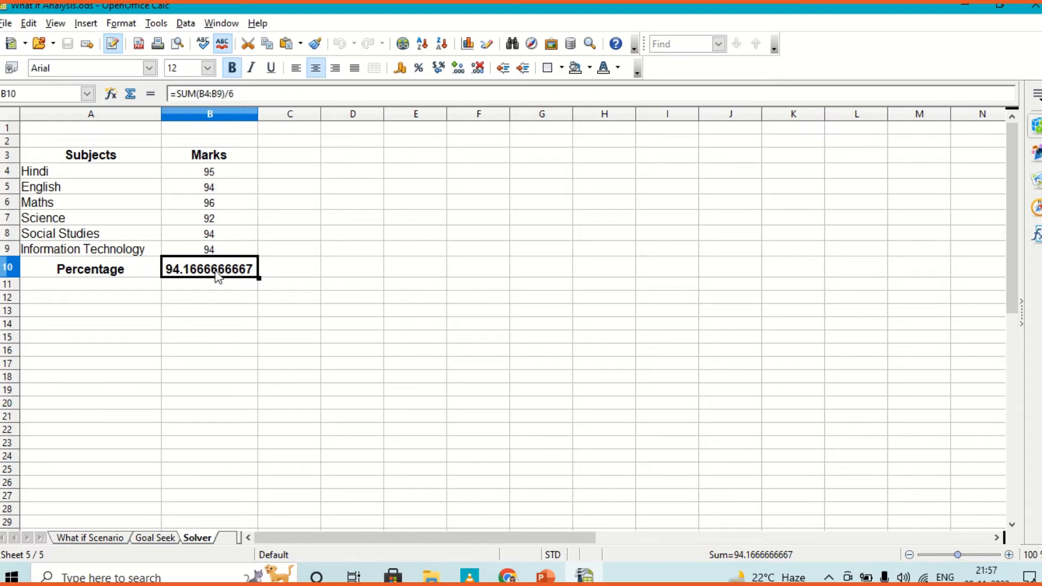
pyautogui.click(157, 23)
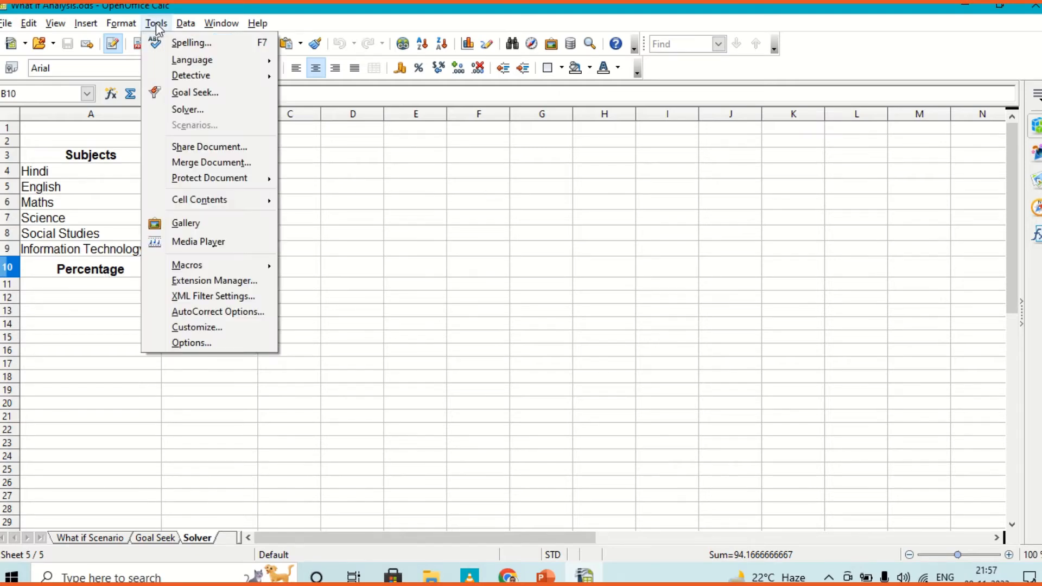
pyautogui.click(175, 107)
pyautogui.moveTo(422, 130); pyautogui.dragTo(462, 156)
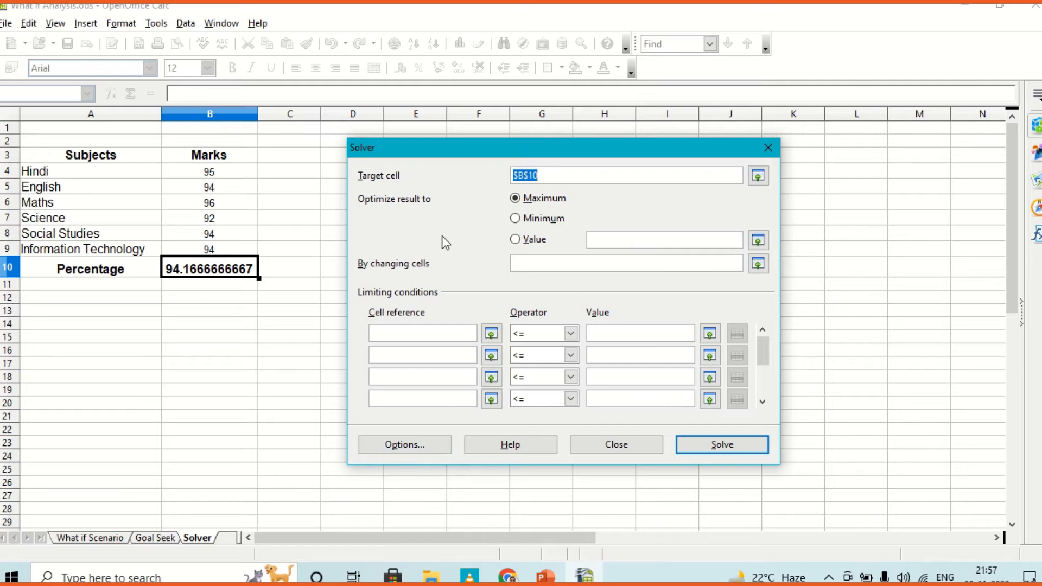
# Step: Set the Solver's changing cells to the subject marks in B4:B9
pyautogui.click(553, 180)
pyautogui.click(535, 266)
pyautogui.moveTo(200, 168); pyautogui.dragTo(201, 251)
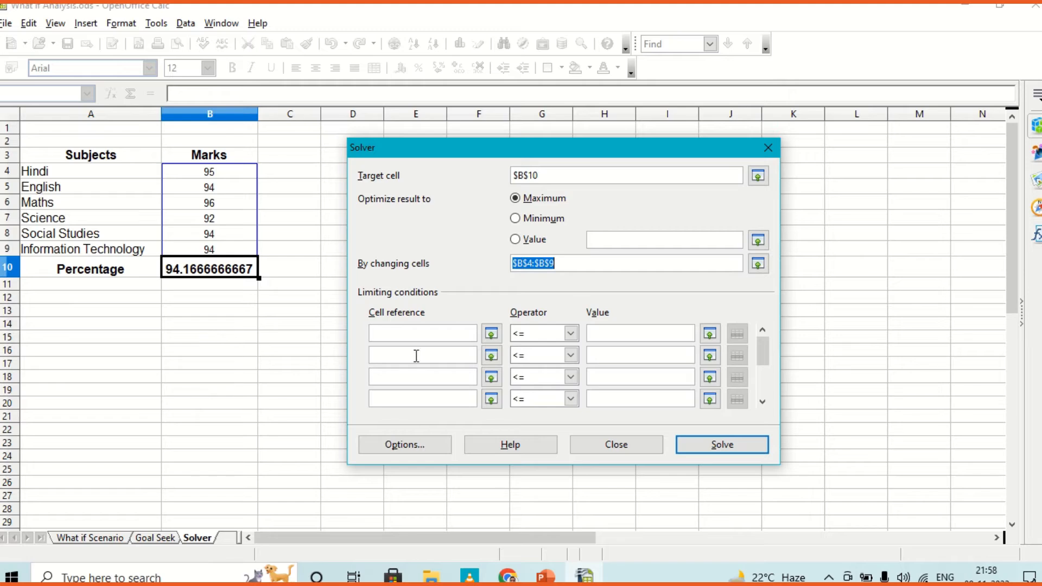
# Step: Add a limiting condition that keeps the marks in B4:B9 less than or equal to 98
pyautogui.click(412, 335)
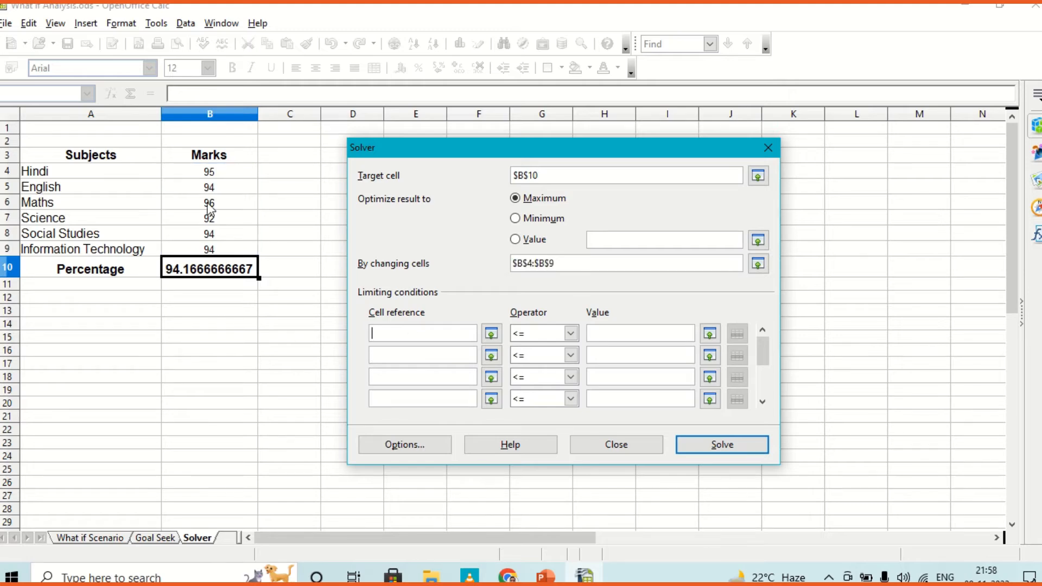
pyautogui.click(209, 173)
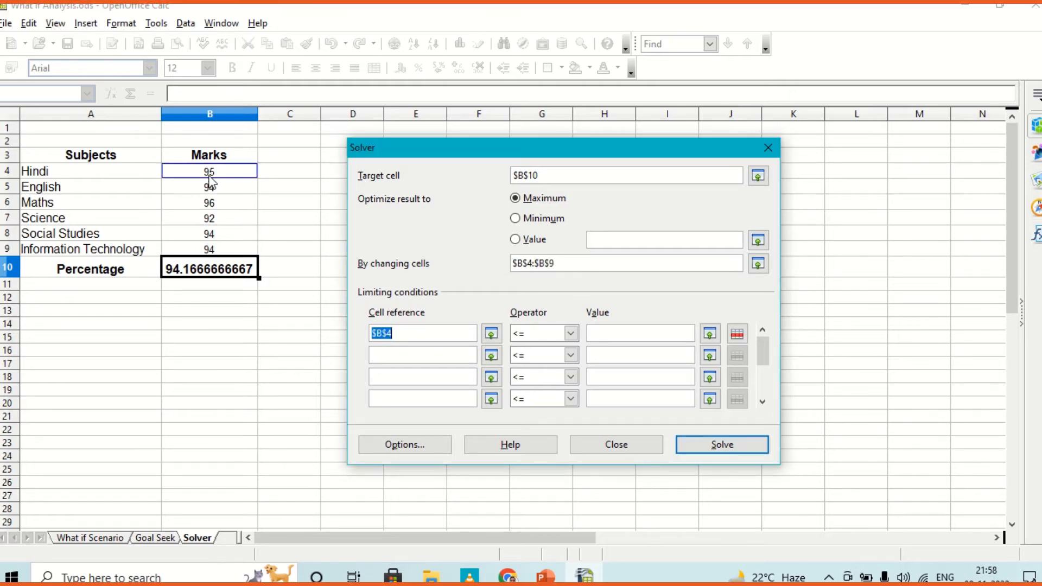
pyautogui.click(245, 376)
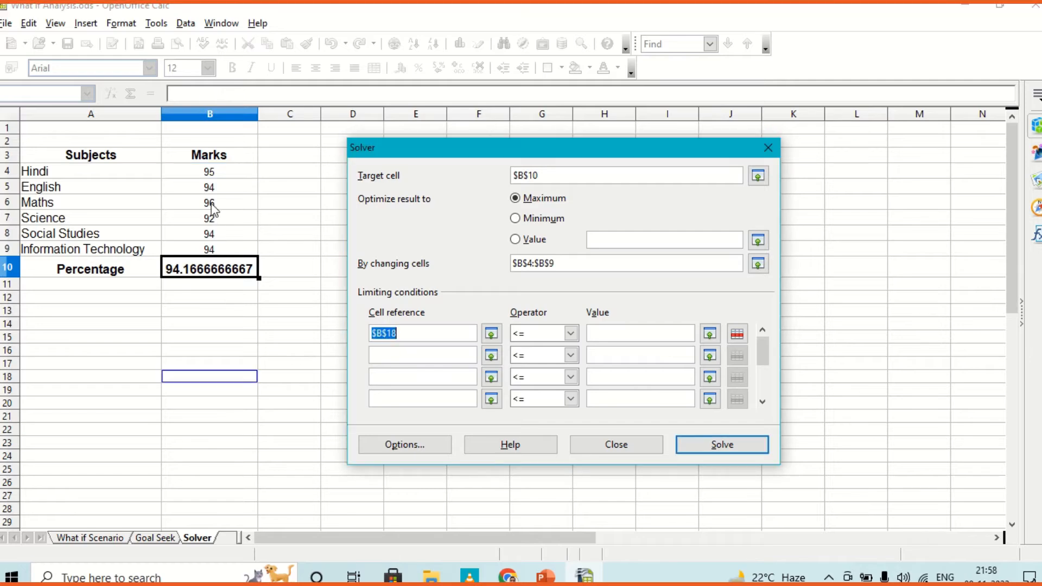
pyautogui.moveTo(210, 172); pyautogui.dragTo(211, 256)
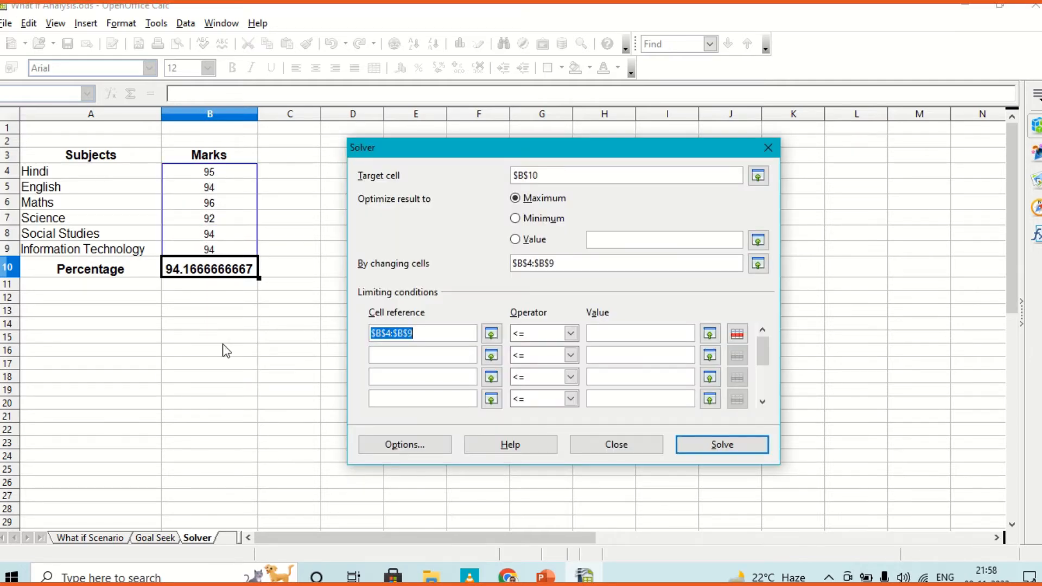
pyautogui.click(605, 333)
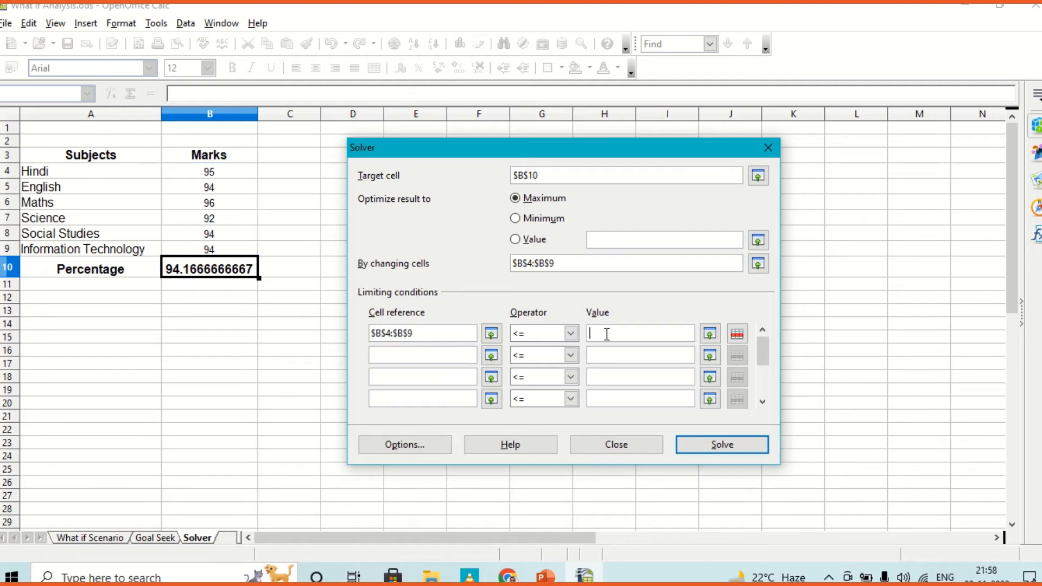
pyautogui.click(571, 334)
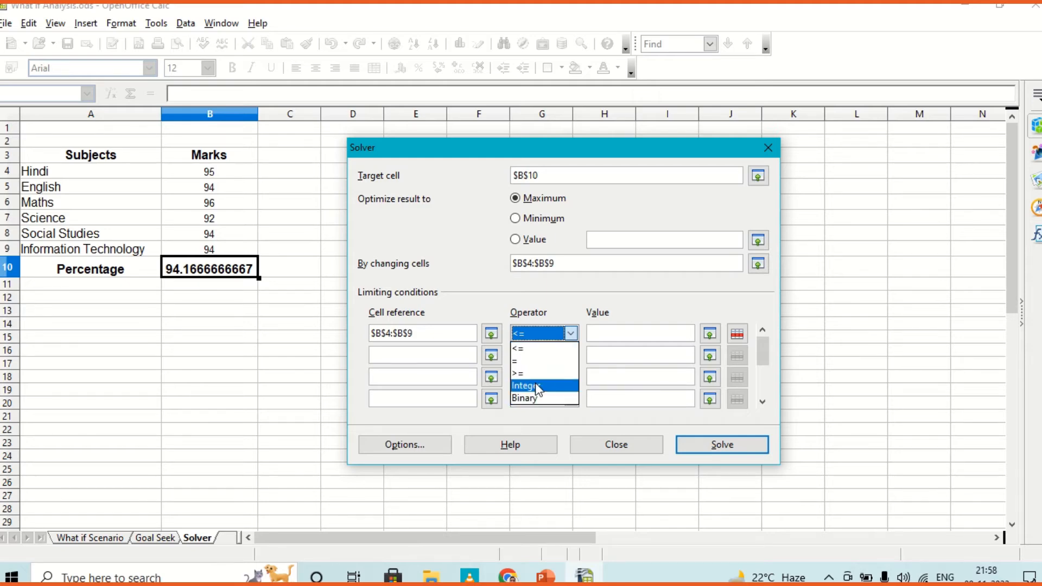
pyautogui.click(557, 336)
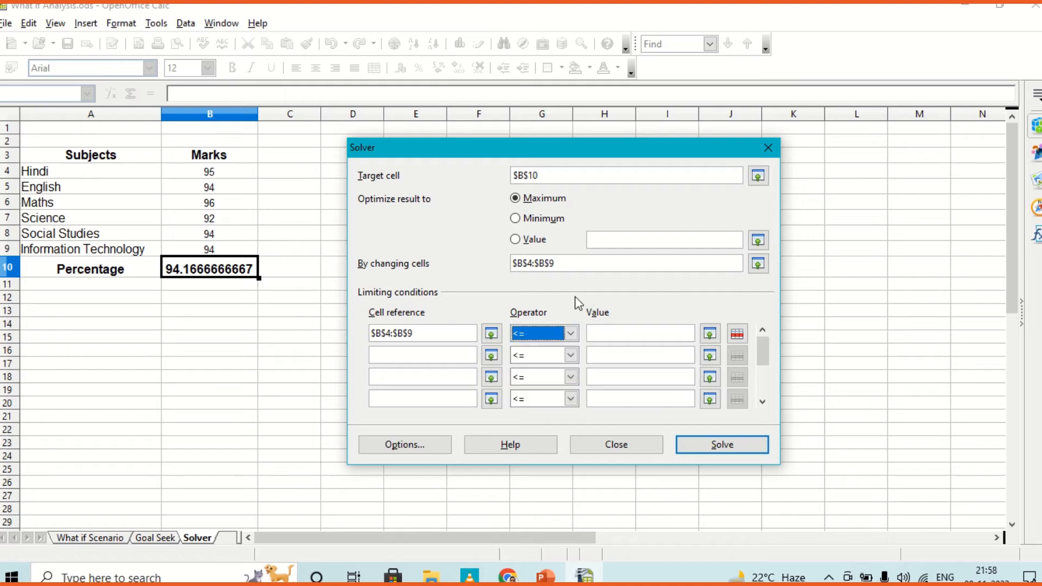
pyautogui.click(614, 332)
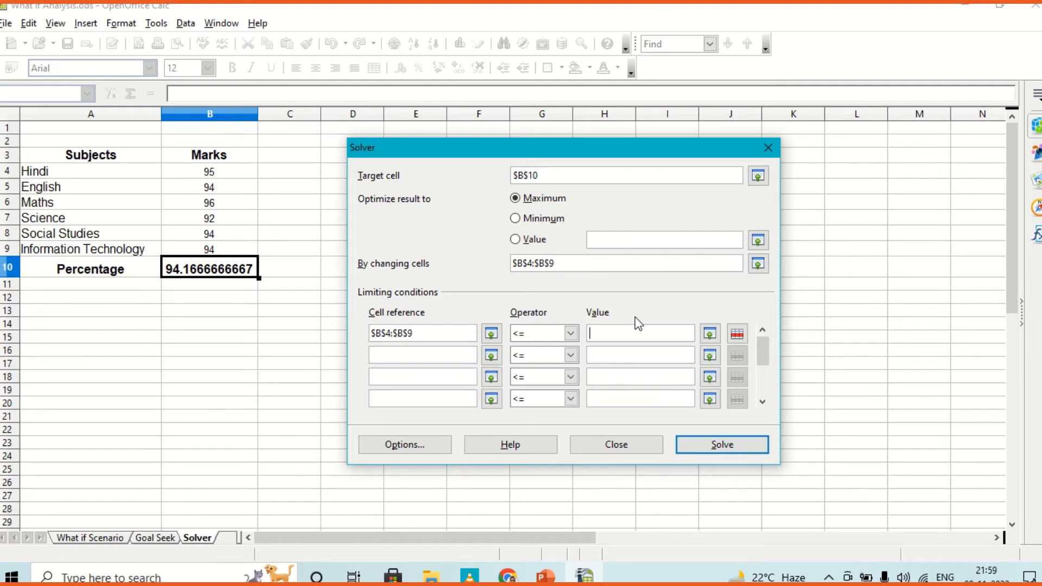
pyautogui.write('98')
# Step: Choose OpenOffice Linear Solver as the solver engine in the Solver options
pyautogui.click(409, 448)
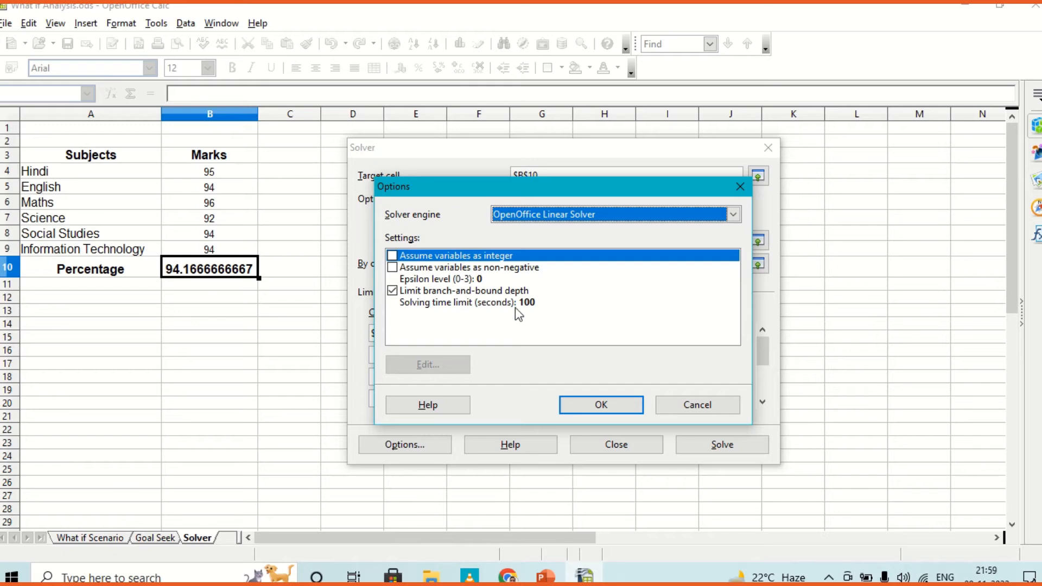
pyautogui.click(542, 215)
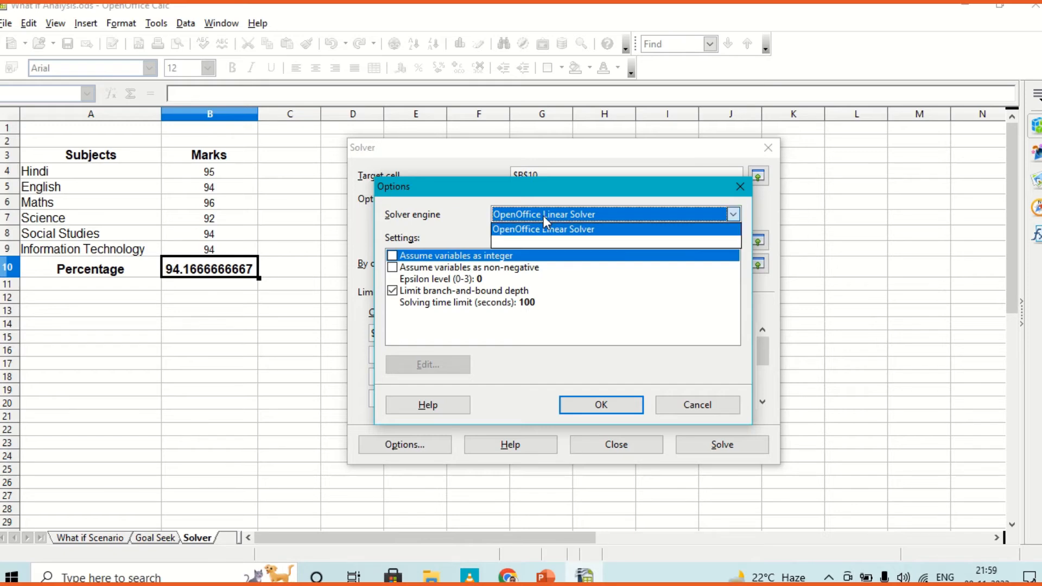
pyautogui.click(546, 230)
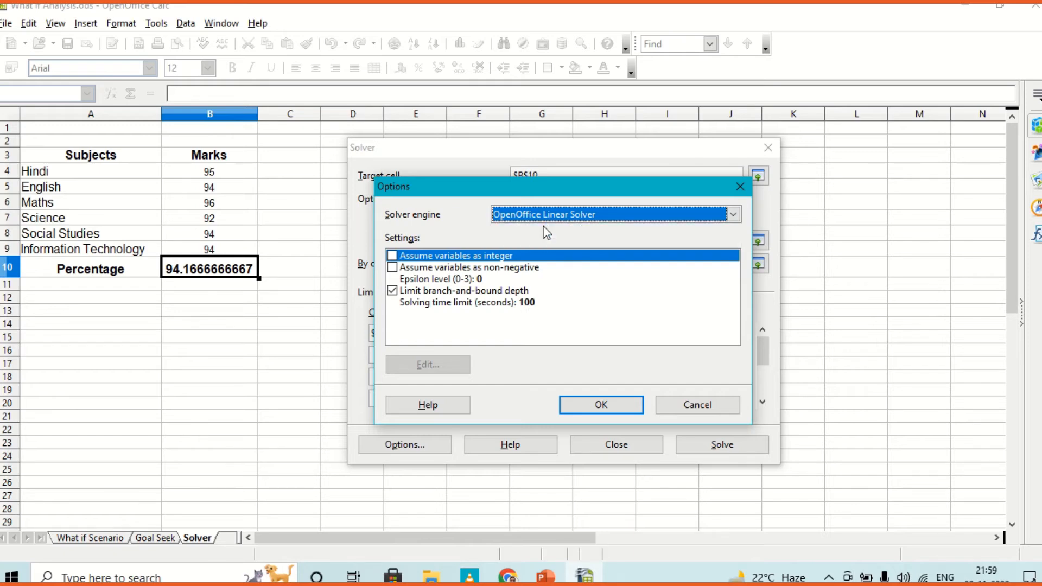
pyautogui.click(601, 404)
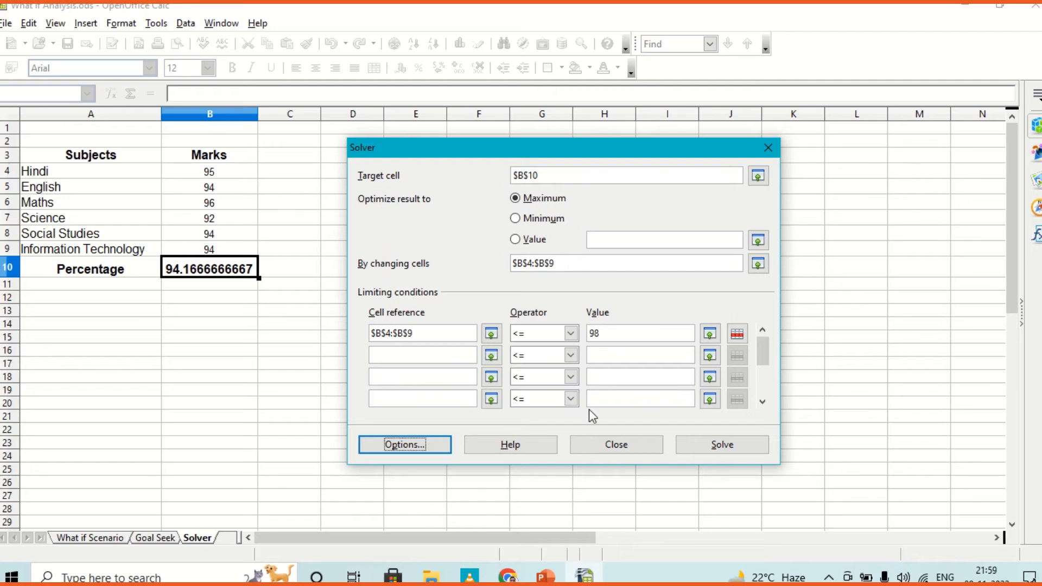
# Step: Solve for the maximum percentage with the 98-mark limit and restore the previous values
pyautogui.click(723, 447)
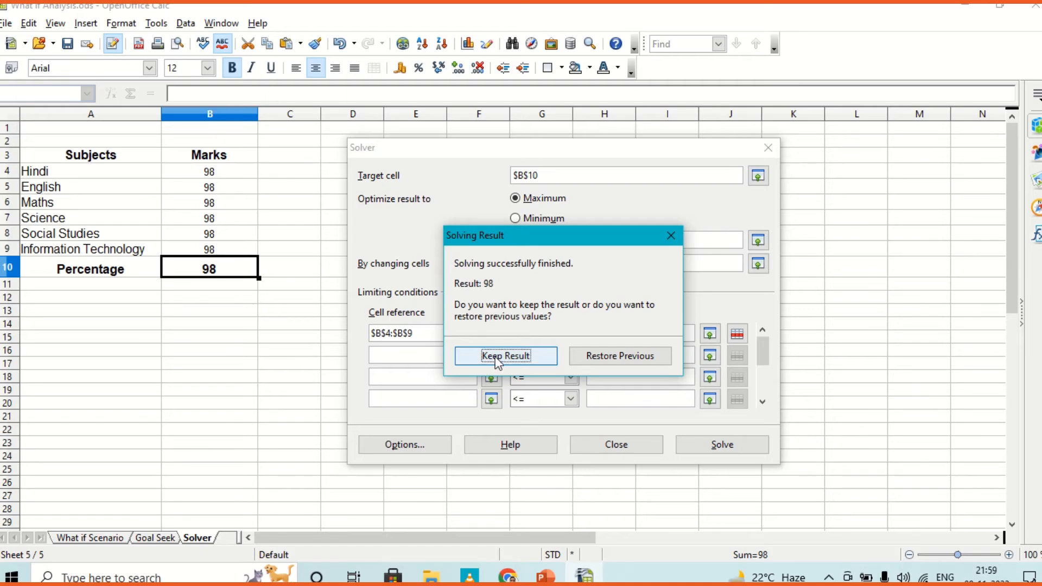
pyautogui.click(600, 356)
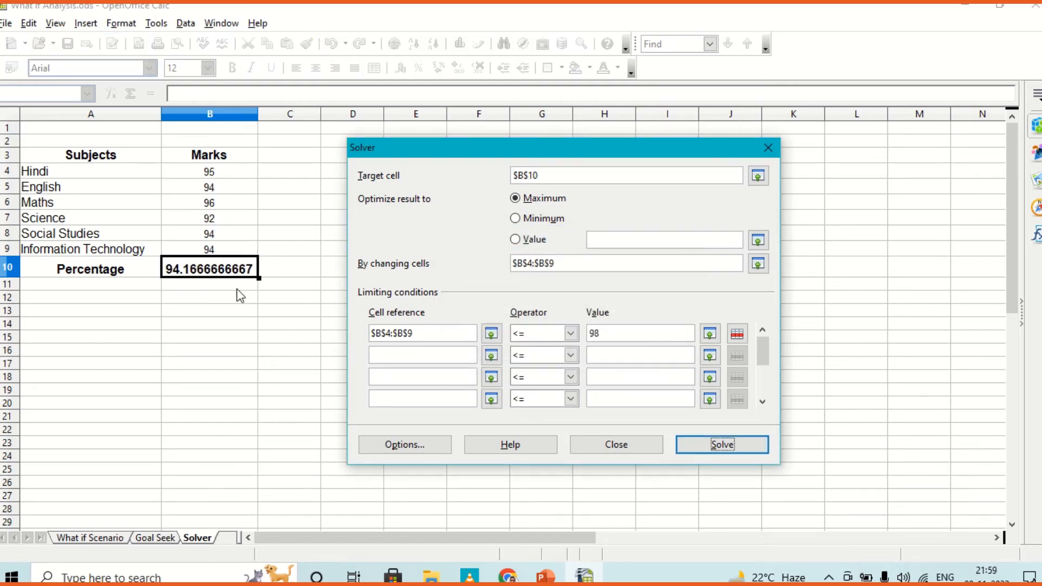
# Step: Replace the condition's cell reference with B4 and add B5 and B6 as references for two more limiting conditions
pyautogui.click(434, 333)
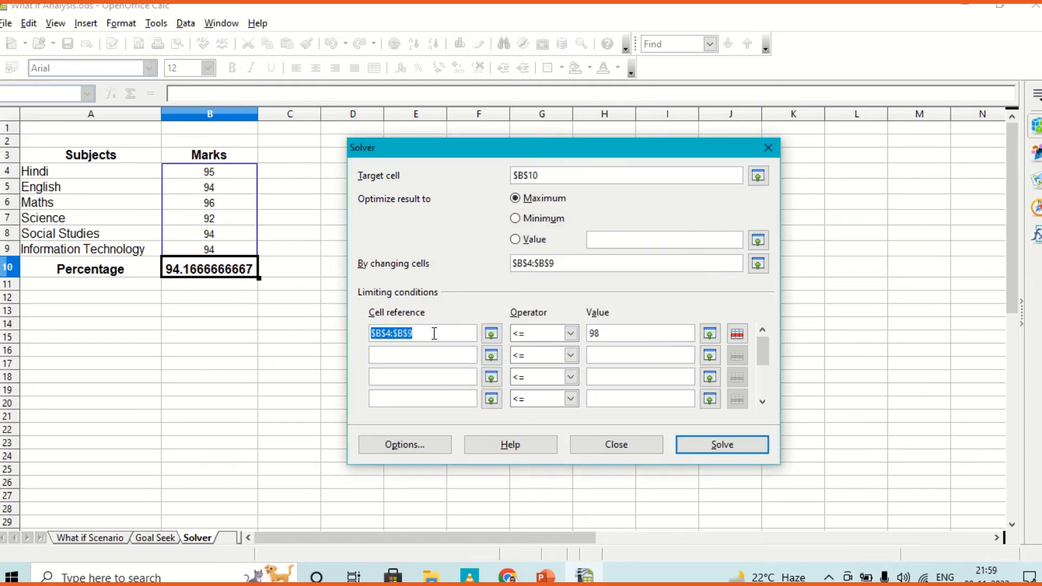
pyautogui.press('BackSpace')
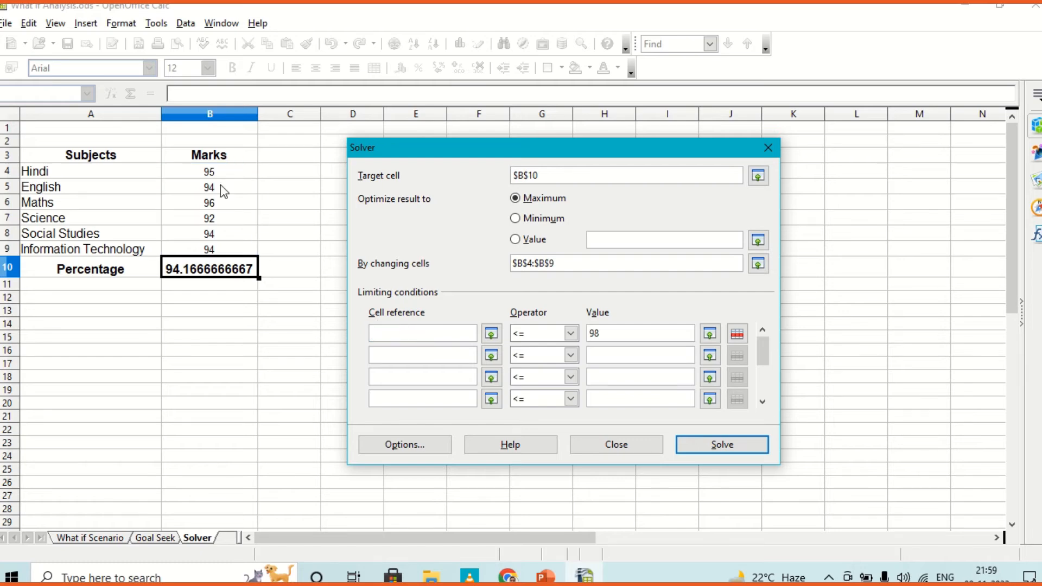
pyautogui.click(217, 175)
pyautogui.click(423, 354)
pyautogui.click(218, 187)
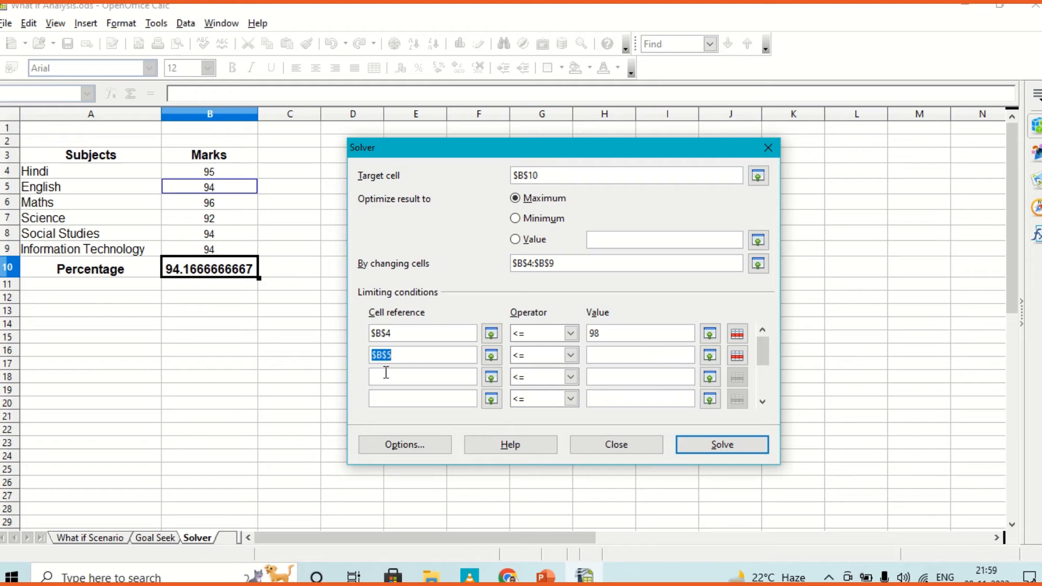
pyautogui.click(213, 206)
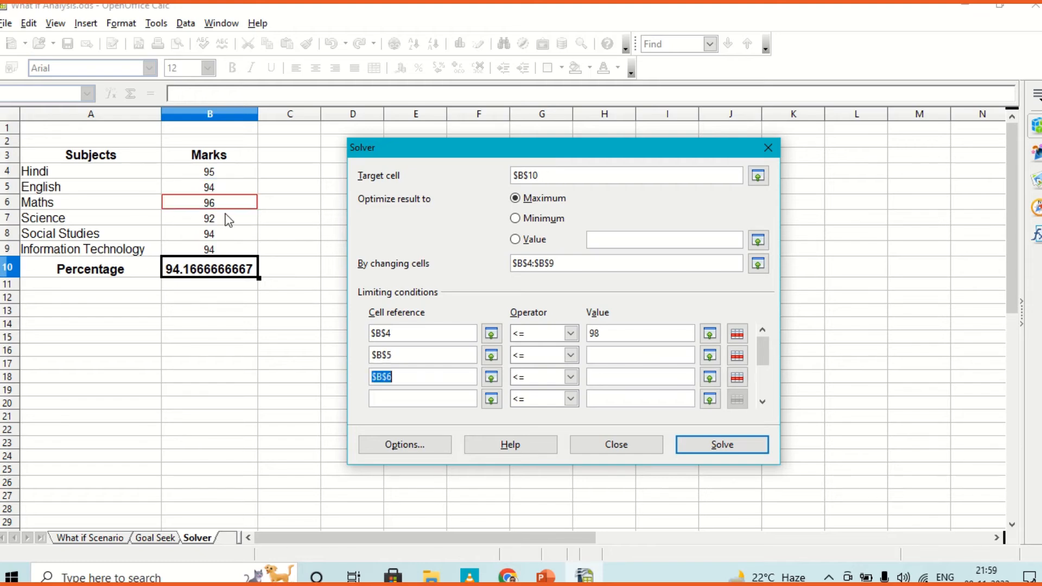
pyautogui.click(379, 396)
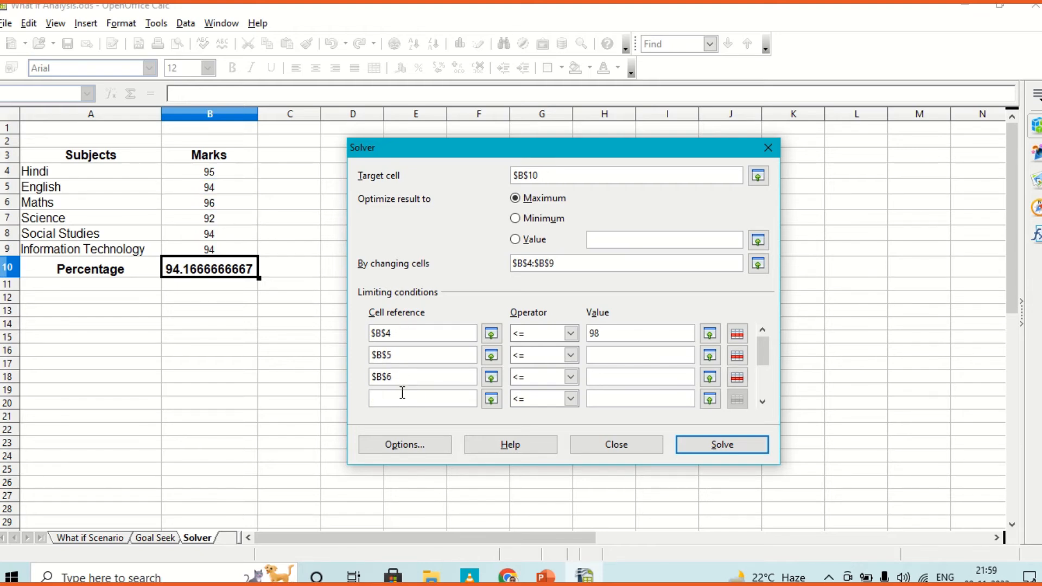
# Step: Complete the limiting conditions as B5 >= 99 and B6 <= 95
pyautogui.click(609, 355)
pyautogui.write('99')
pyautogui.click(599, 377)
pyautogui.write('95')
pyautogui.doubleClick(612, 332)
pyautogui.click(611, 333)
pyautogui.click(571, 354)
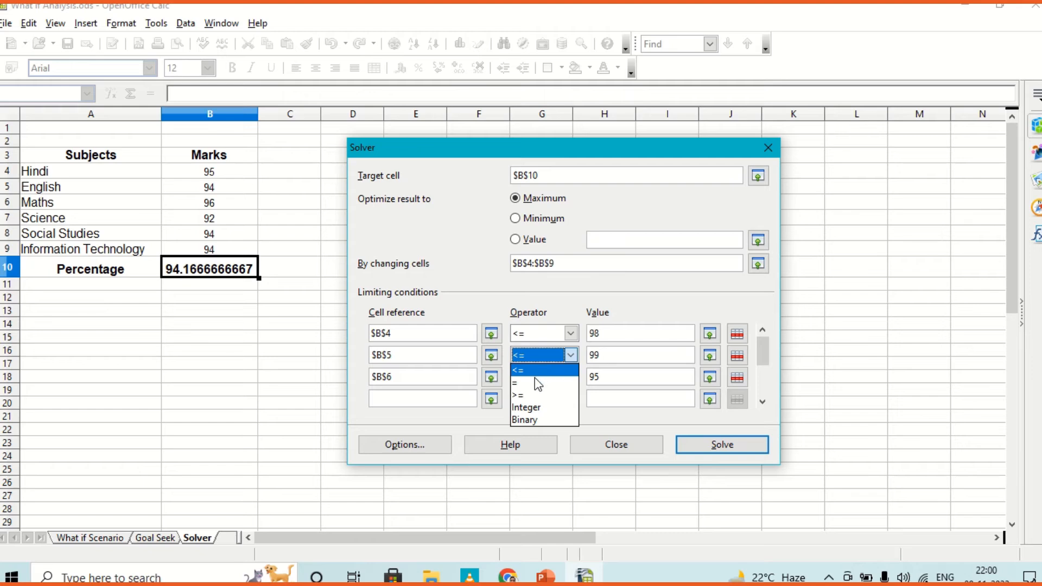
pyautogui.click(525, 396)
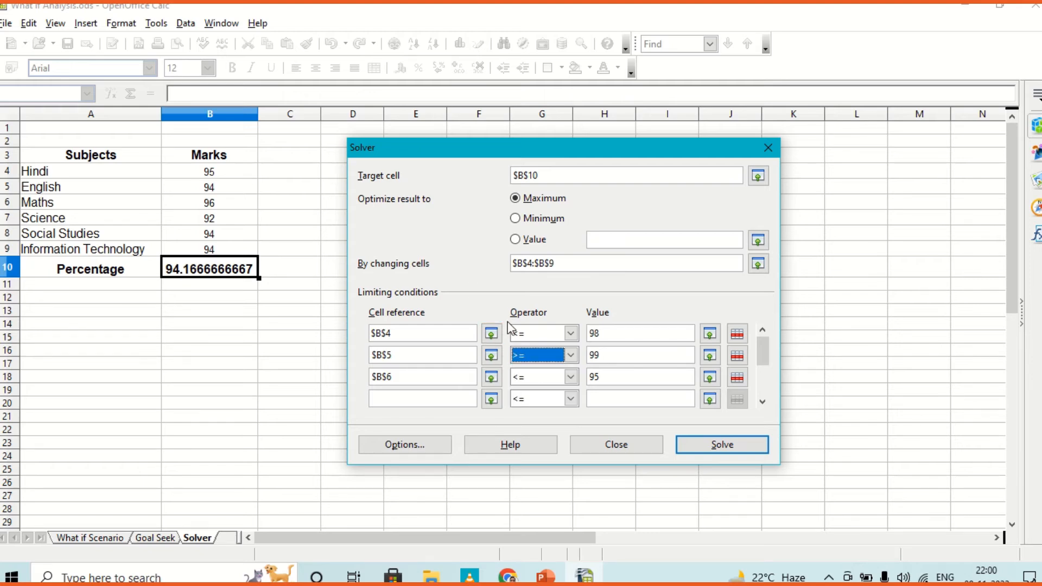
# Step: Solve for the maximum percentage with the three separate limiting conditions and restore the previous marks
pyautogui.click(711, 444)
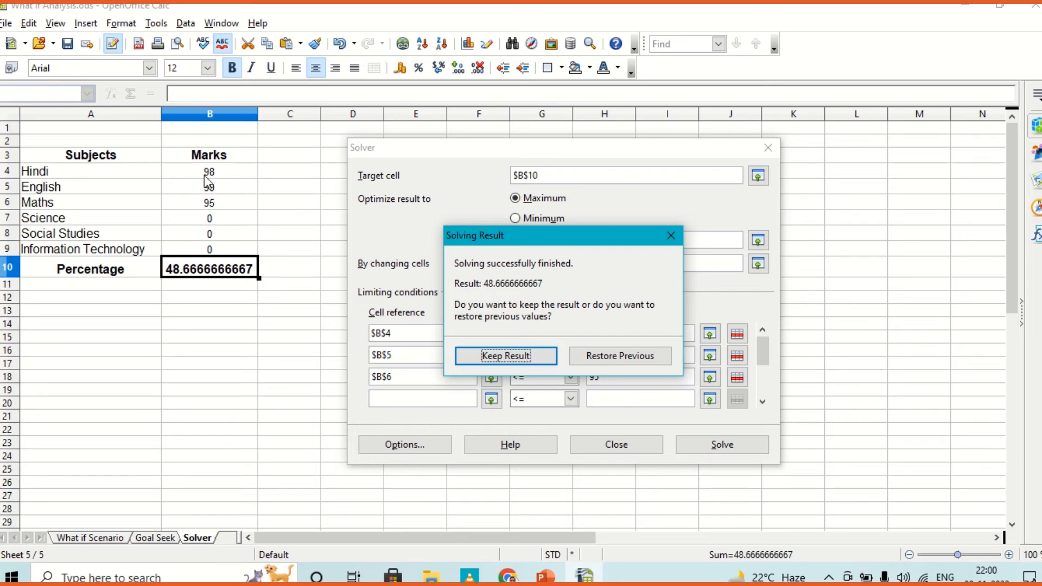
pyautogui.moveTo(513, 237); pyautogui.dragTo(650, 137)
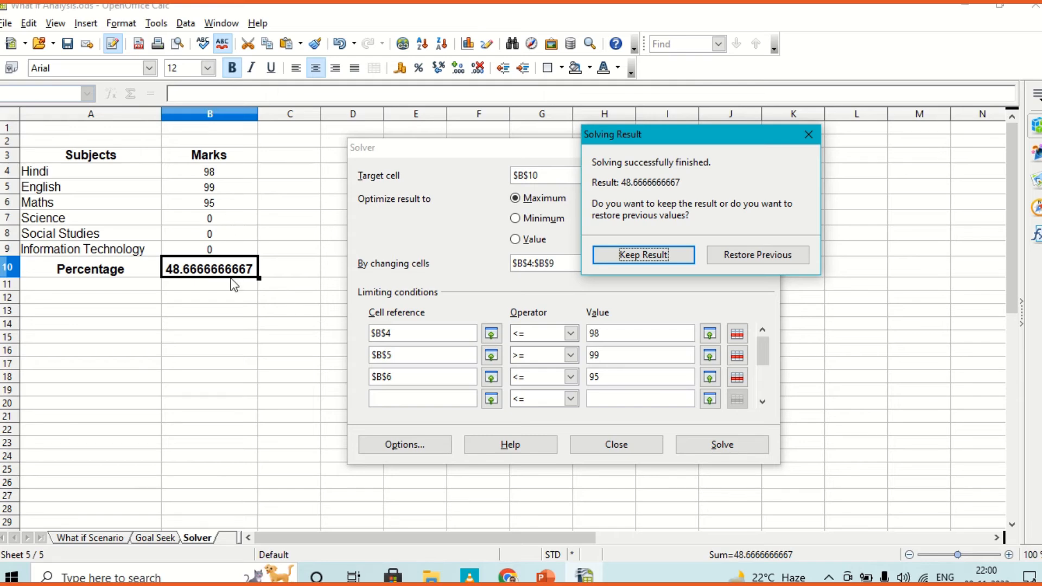
pyautogui.click(748, 256)
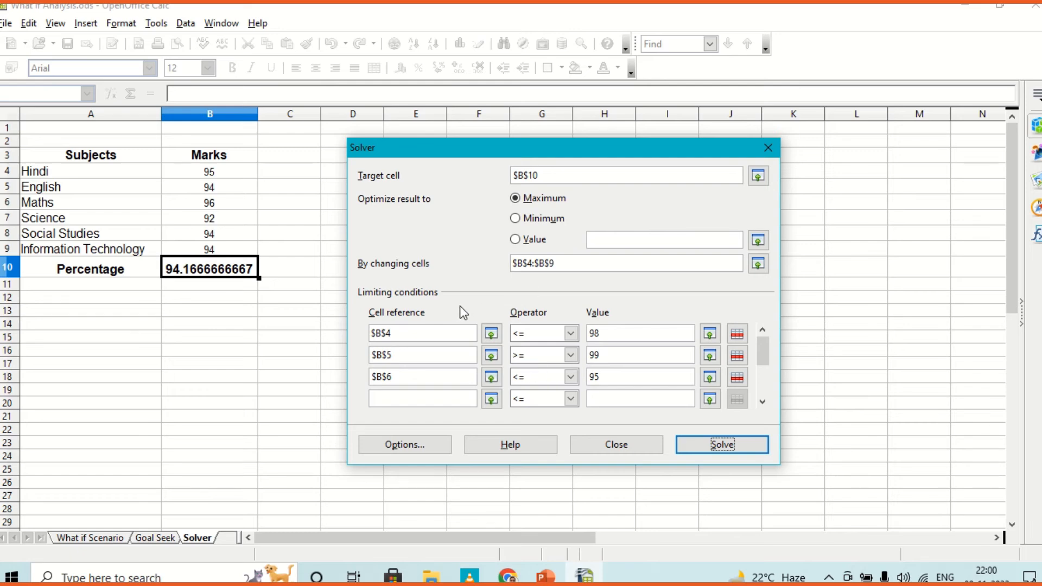
# Step: Change the optimization to Minimum, solve, and restore the previous values
pyautogui.click(515, 219)
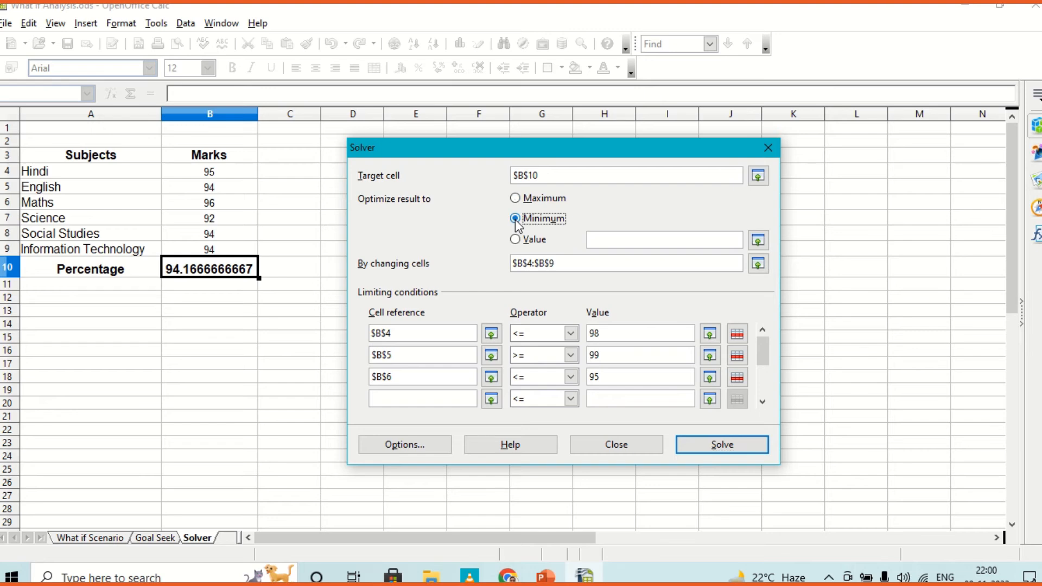
pyautogui.doubleClick(620, 337)
pyautogui.click(715, 448)
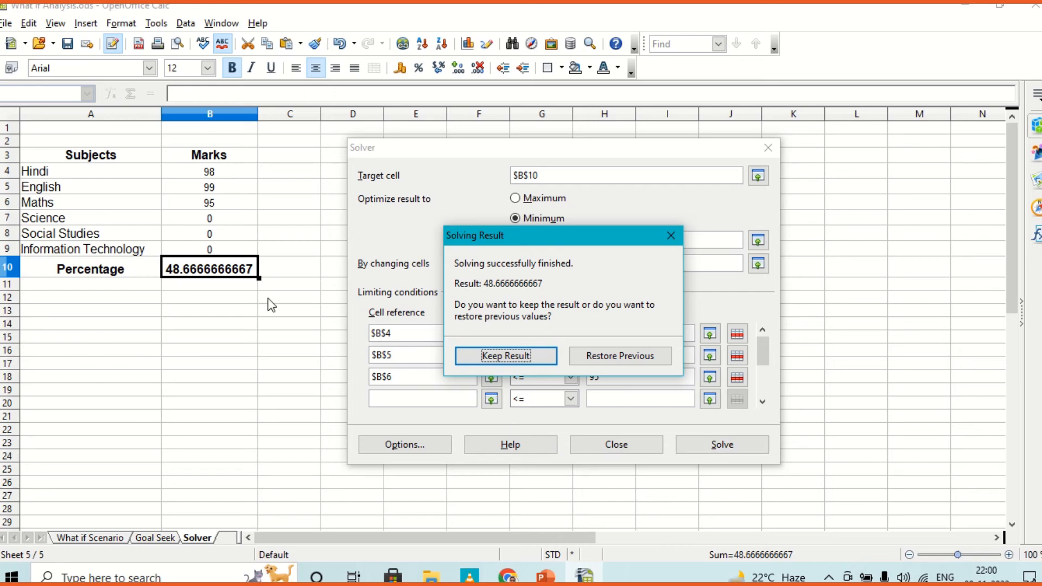
pyautogui.click(599, 357)
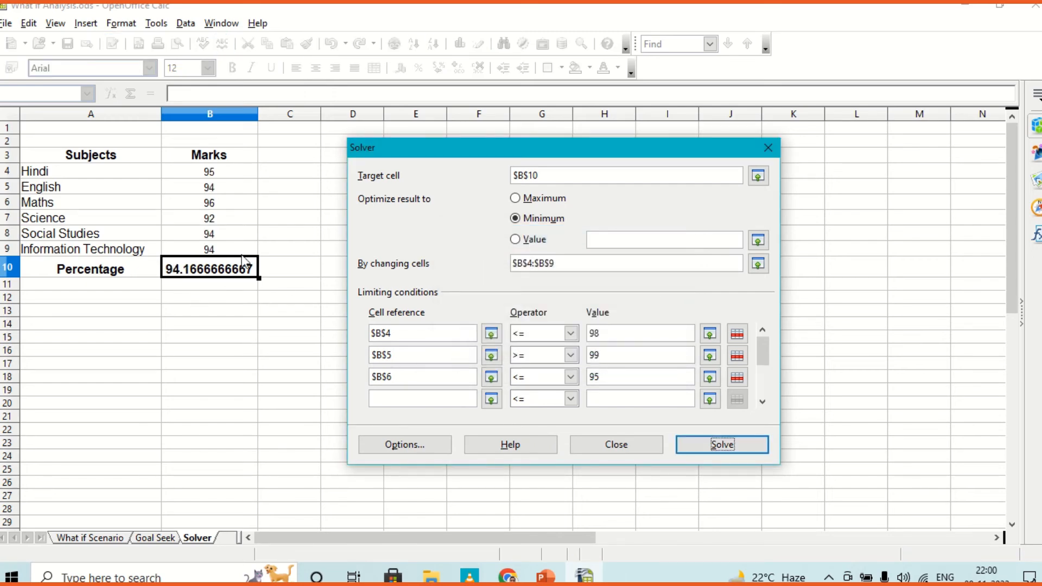
# Step: Add B7, B8 and B9 as cell references for three more limiting conditions
pyautogui.click(386, 398)
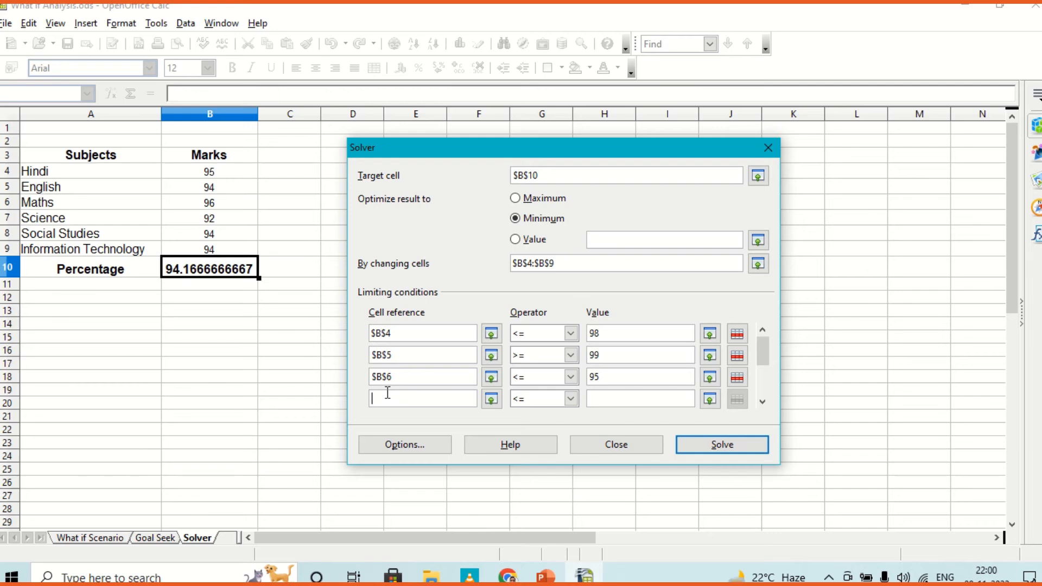
pyautogui.click(214, 220)
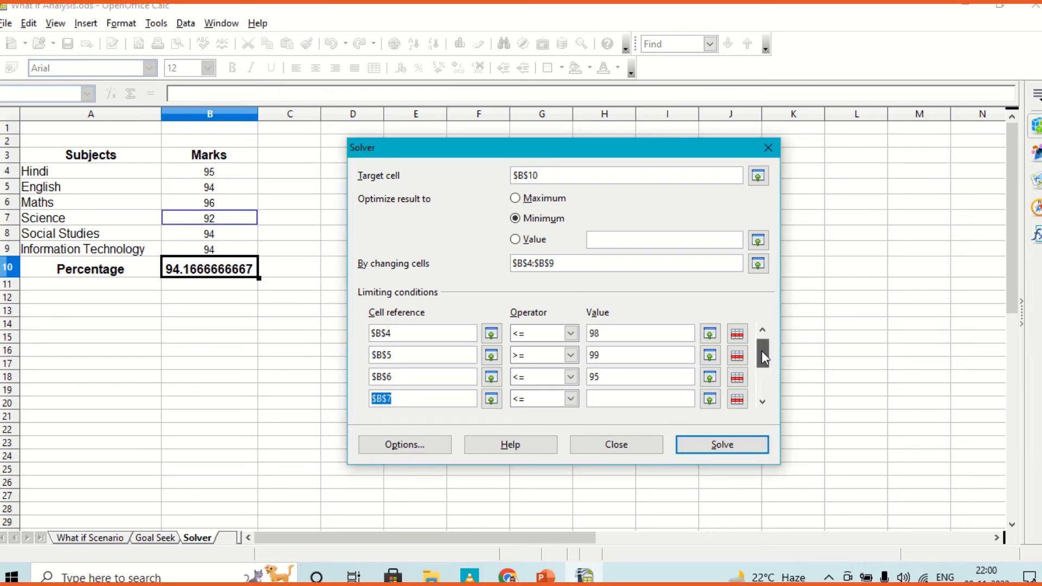
pyautogui.moveTo(763, 351); pyautogui.dragTo(763, 361)
pyautogui.click(398, 375)
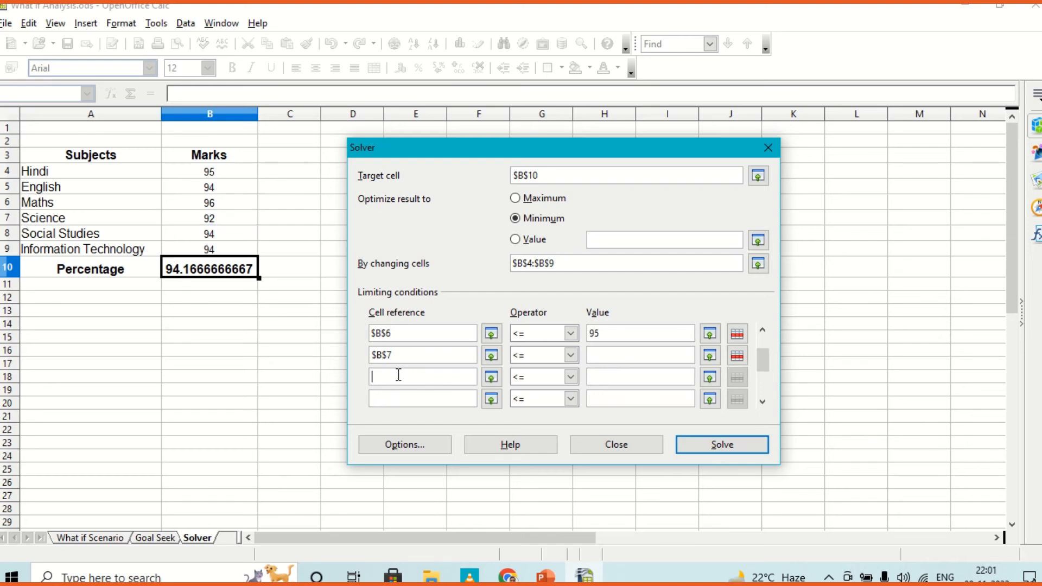
pyautogui.click(220, 234)
pyautogui.press('Down')
pyautogui.click(232, 251)
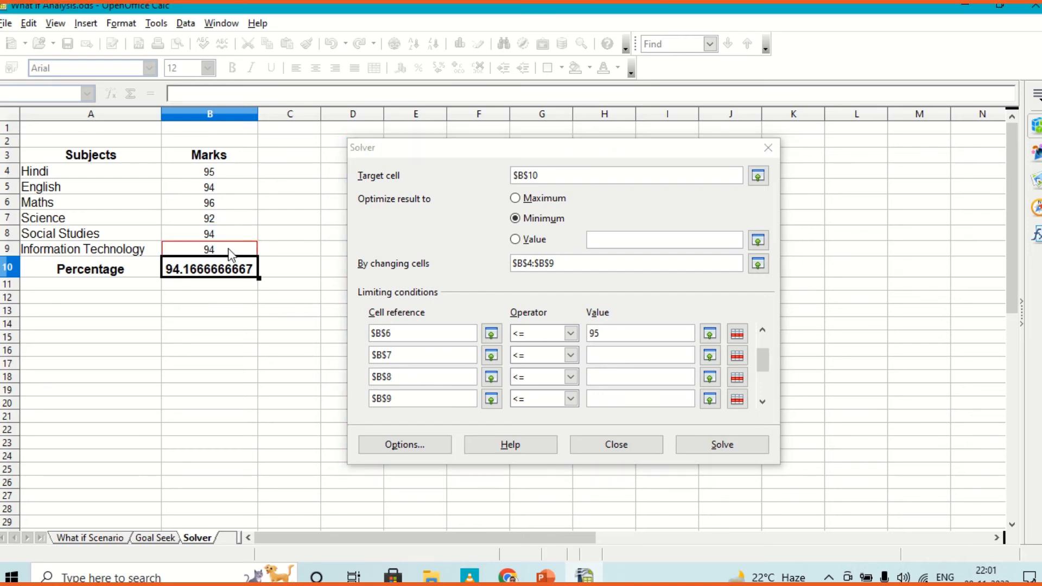
pyautogui.click(398, 401)
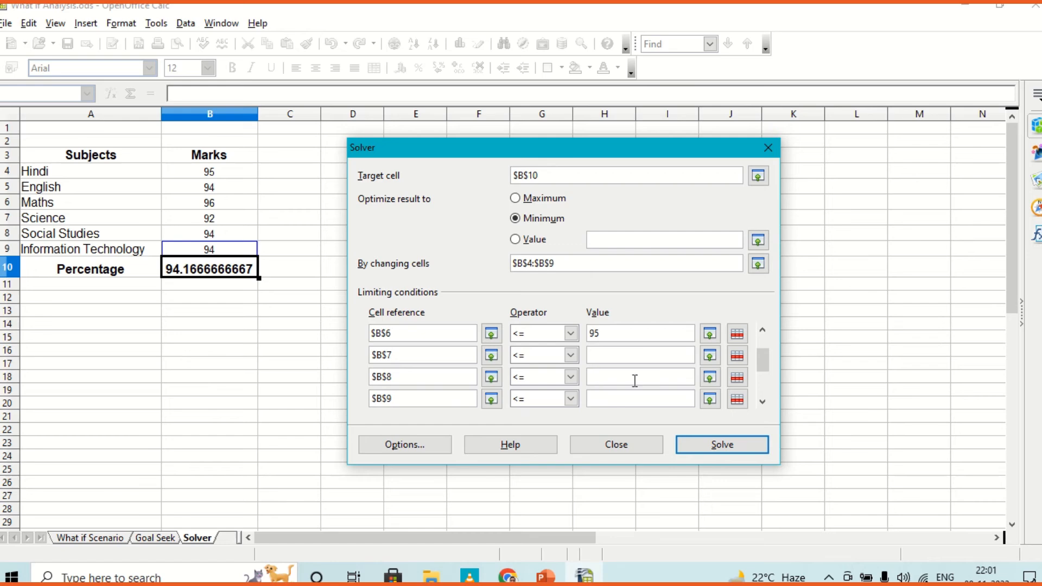
# Step: Set the limiting values to 58 for B7, 65 for B8 and 48 for B9
pyautogui.moveTo(762, 359); pyautogui.dragTo(760, 354)
pyautogui.click(590, 398)
pyautogui.click(608, 378)
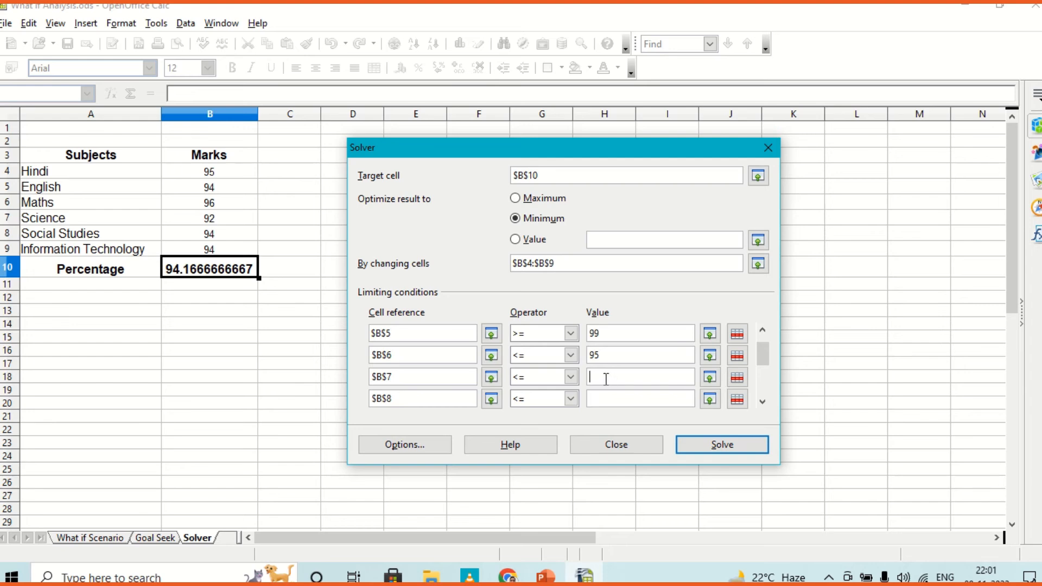
pyautogui.write('58')
pyautogui.click(598, 399)
pyautogui.write('65')
pyautogui.moveTo(764, 353); pyautogui.dragTo(765, 368)
# Step: Solve for the minimum percentage with all six limiting conditions and restore the previous marks
pyautogui.click(725, 440)
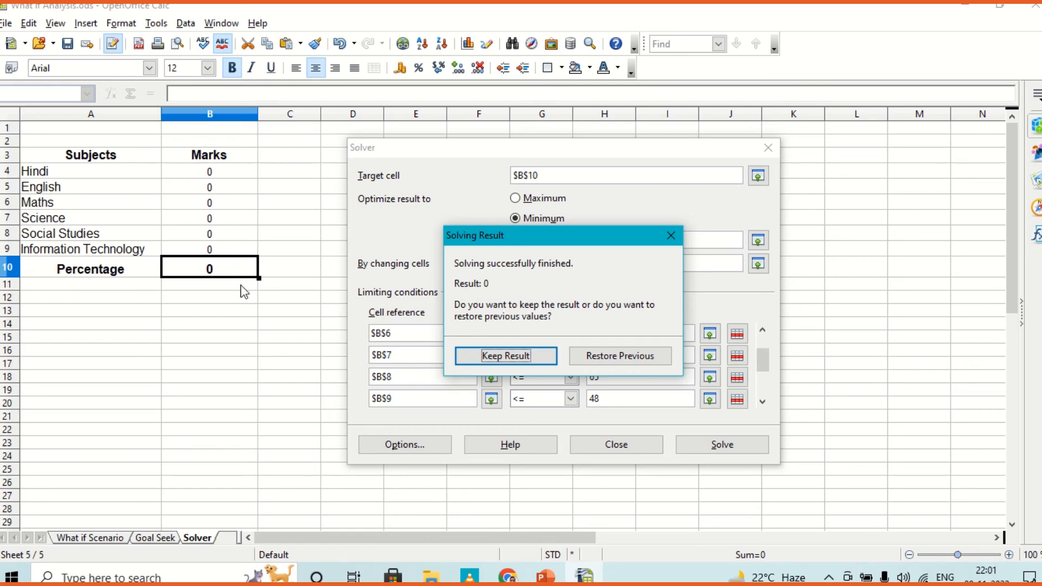
pyautogui.click(603, 357)
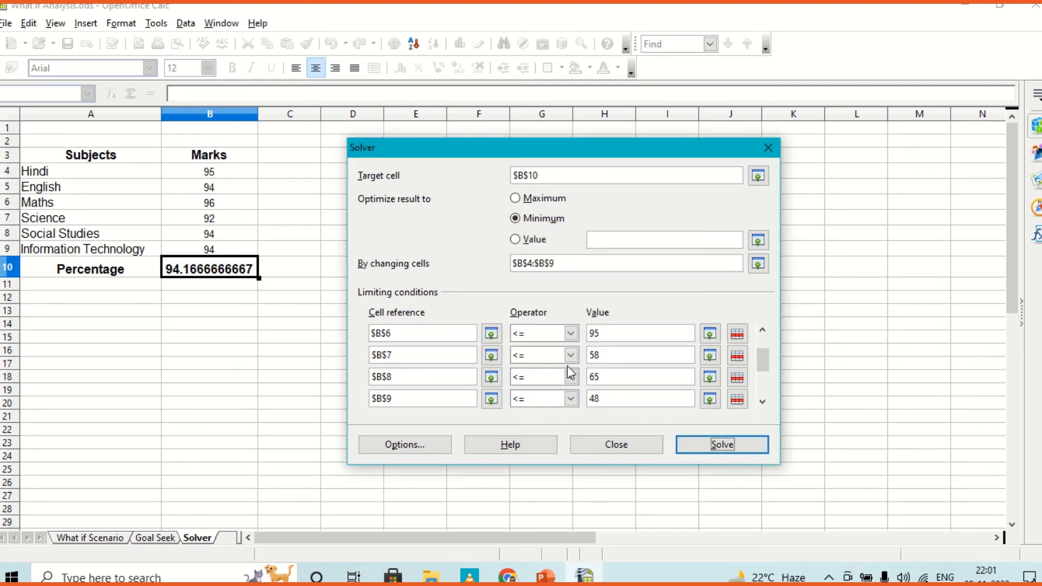
# Step: Optimize the result to a specific value of 56, solve, and restore the previous marks
pyautogui.click(514, 240)
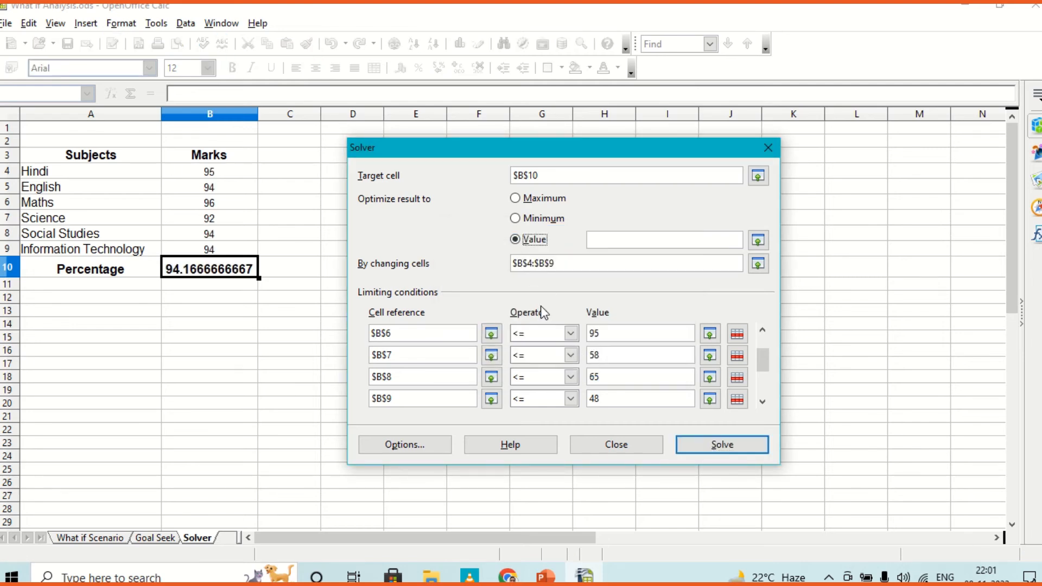
pyautogui.click(606, 242)
pyautogui.write('56')
pyautogui.click(707, 446)
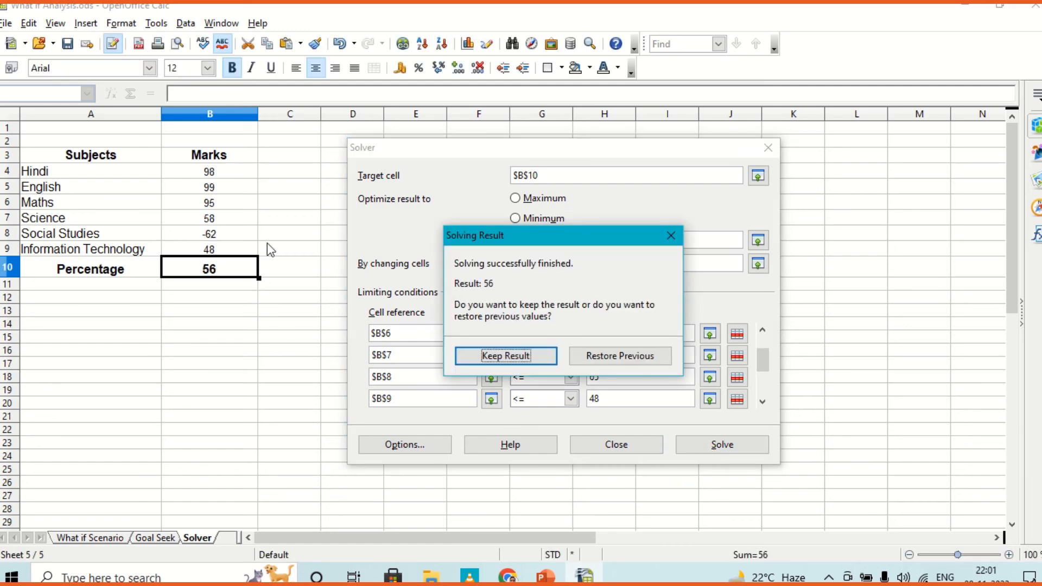
pyautogui.click(616, 361)
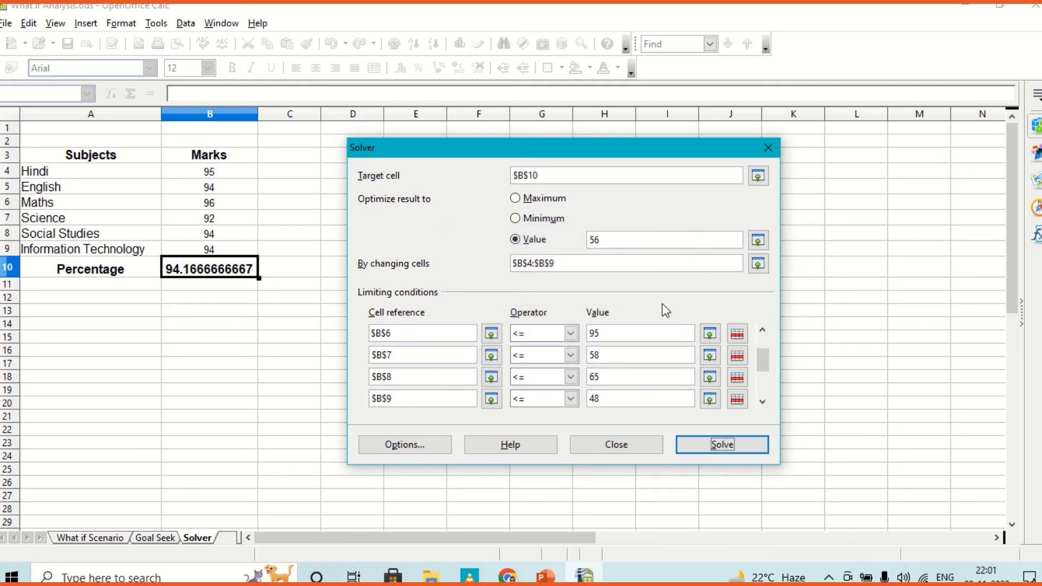
# Step: Solve again for a percentage of 56, move the result dialog aside, and restore the previous values
pyautogui.click(721, 446)
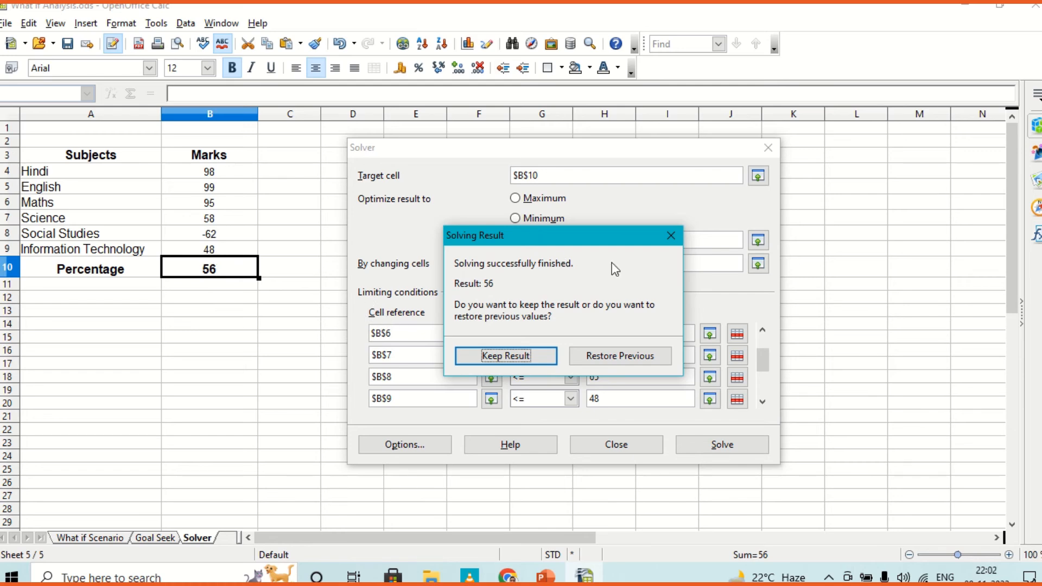
pyautogui.moveTo(599, 241); pyautogui.dragTo(815, 257)
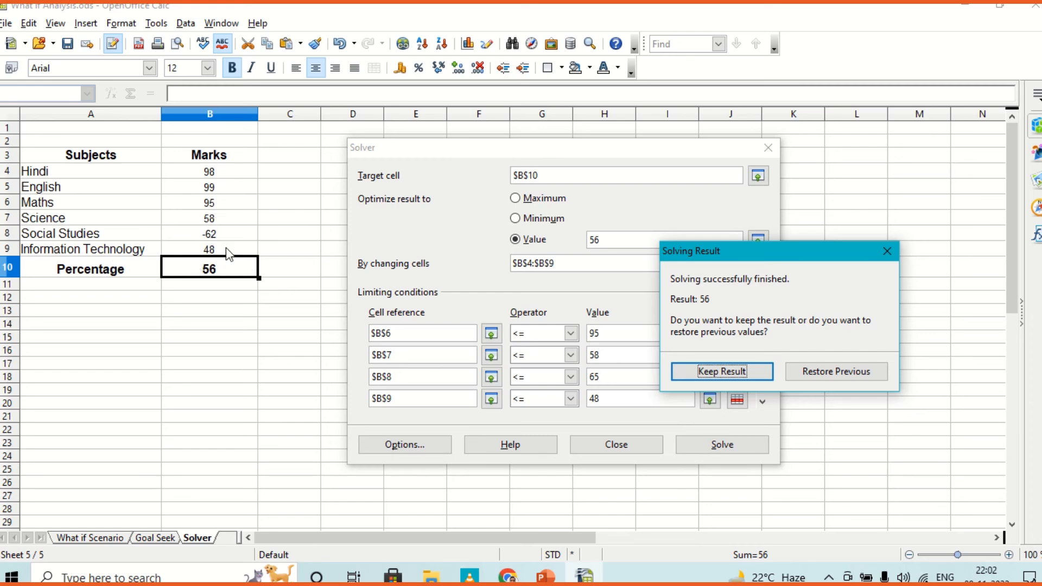
pyautogui.click(816, 370)
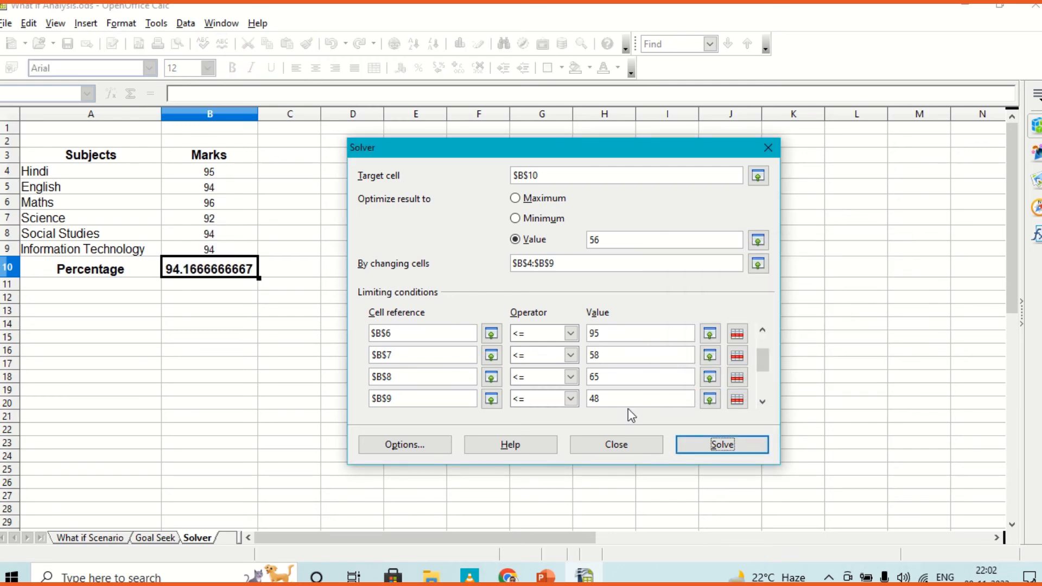
# Step: Try solving with cell B8 as the desired value and restore the previous marks
pyautogui.click(217, 234)
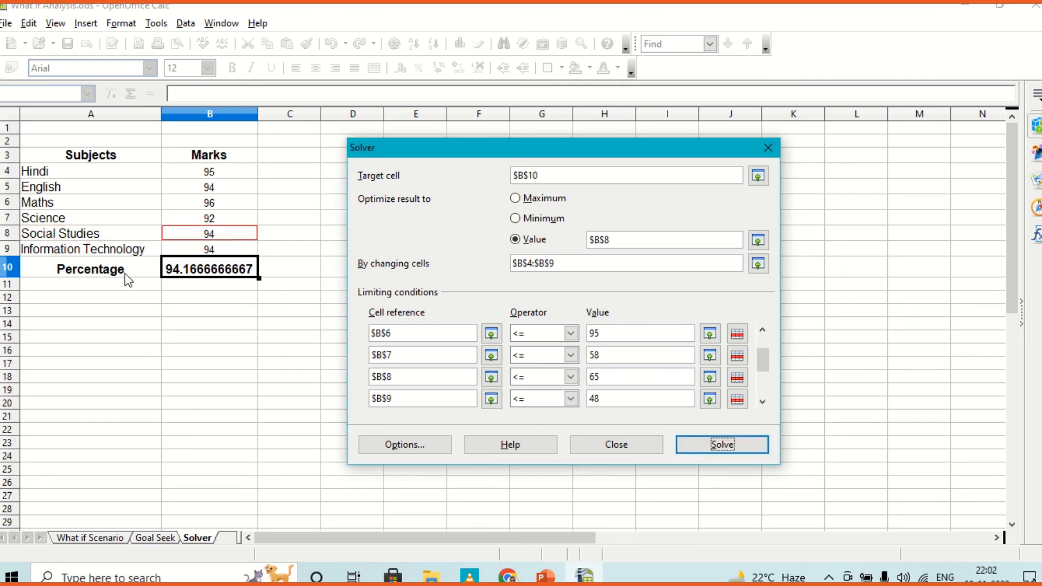
pyautogui.click(613, 374)
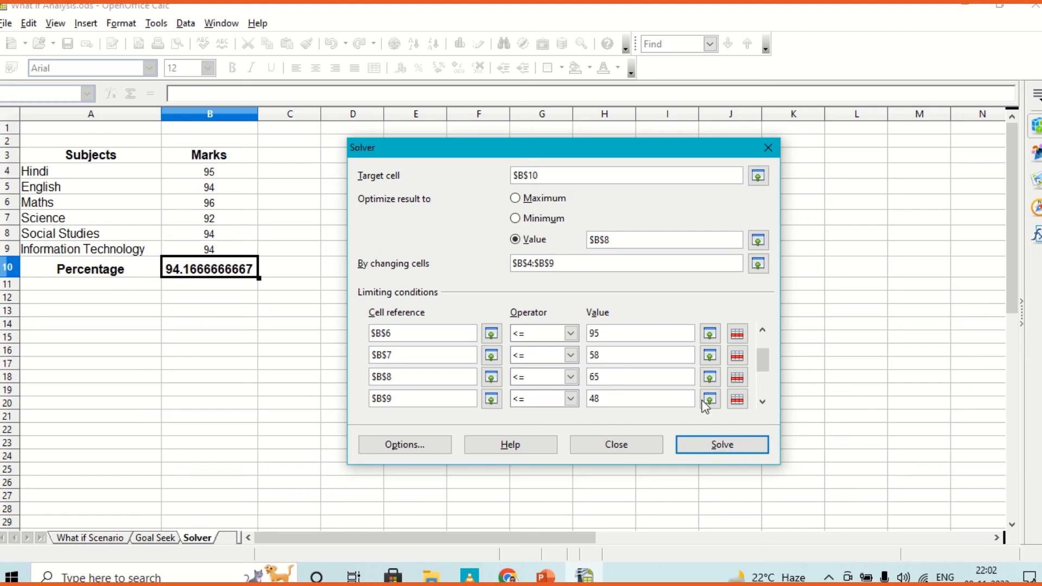
pyautogui.click(742, 449)
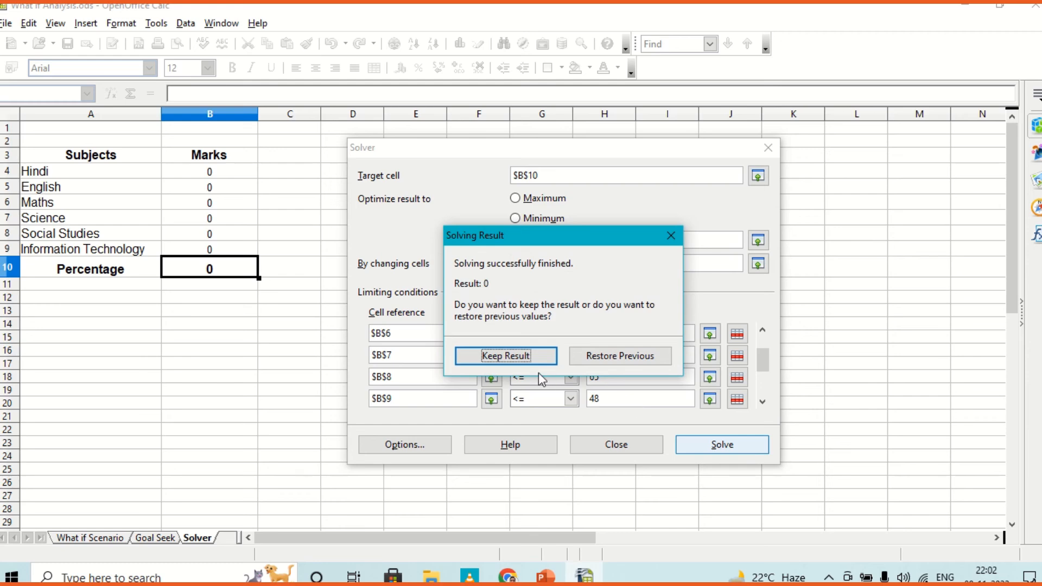
pyautogui.click(612, 353)
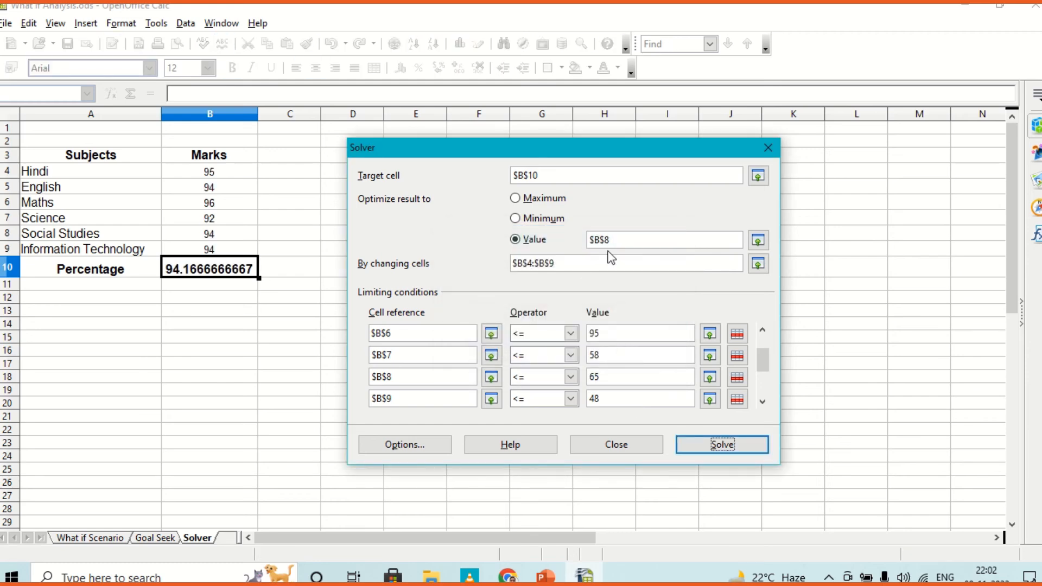
# Step: Set the desired value to 54, solve, and keep the result in the marks table
pyautogui.doubleClick(616, 240)
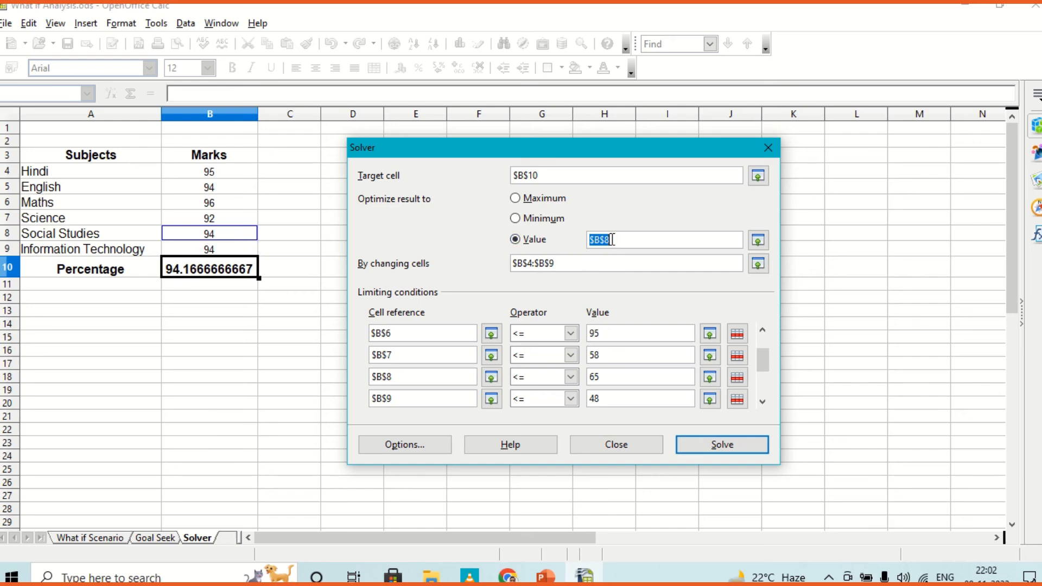
pyautogui.write('54')
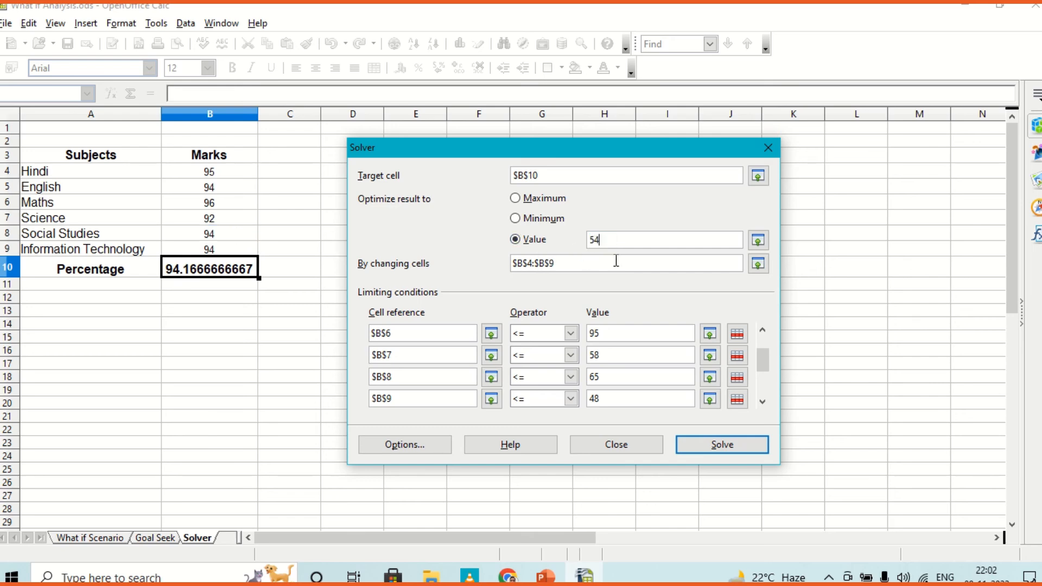
pyautogui.click(696, 444)
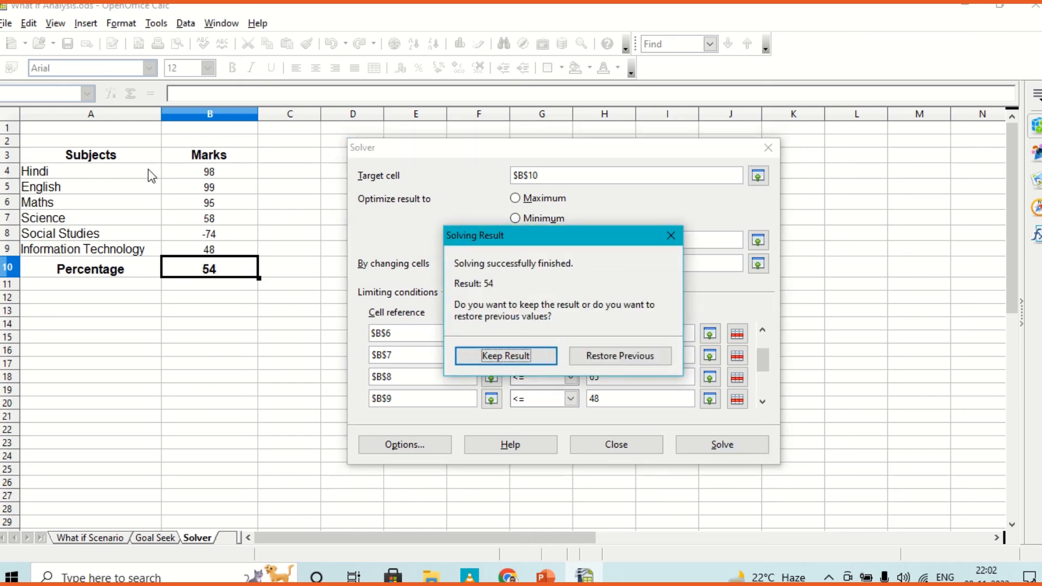
pyautogui.click(516, 356)
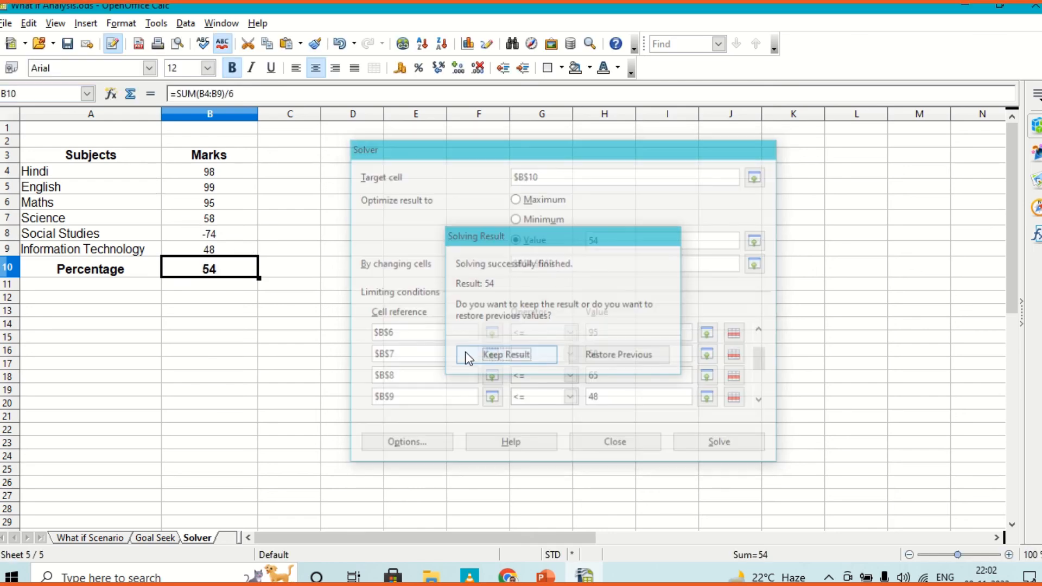
pyautogui.click(190, 347)
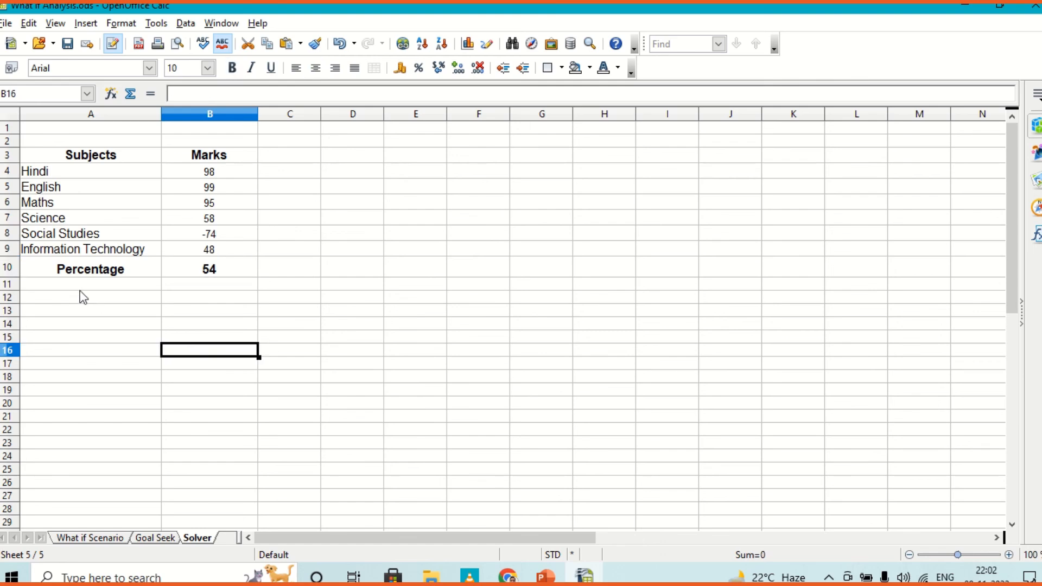
# Step: Save the What if Analysis spreadsheet and close it
pyautogui.moveTo(80, 288); pyautogui.dragTo(81, 302)
pyautogui.click(82, 312)
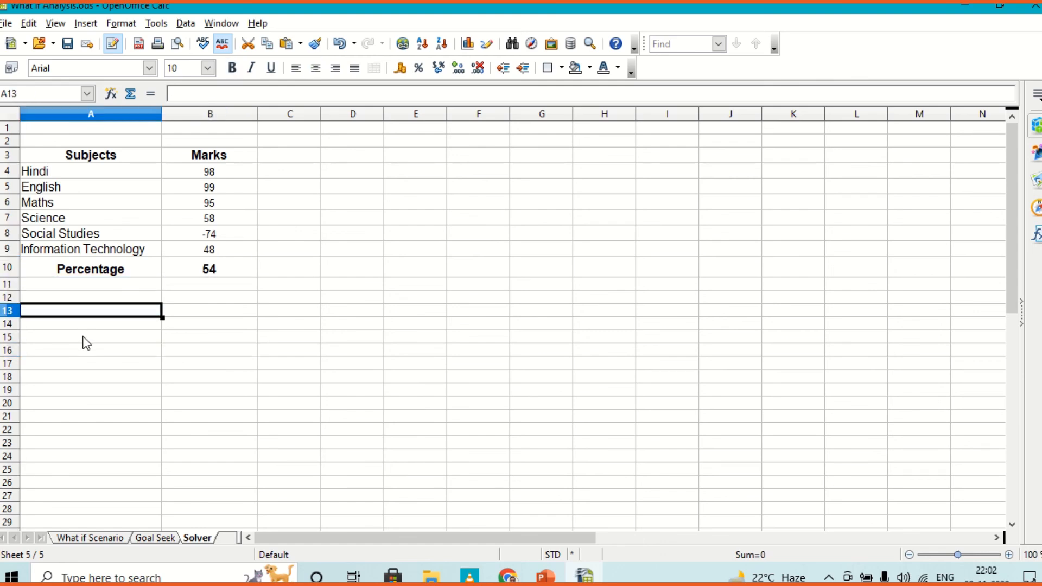
pyautogui.hotkey('ctrl', 's')
pyautogui.click(106, 284)
pyautogui.click(120, 309)
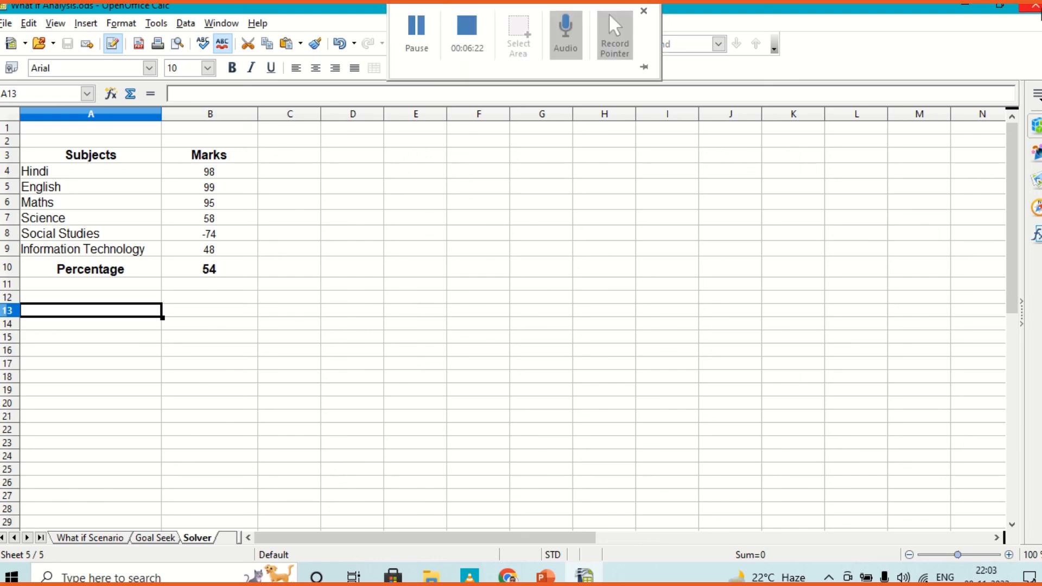
pyautogui.click(1034, 6)
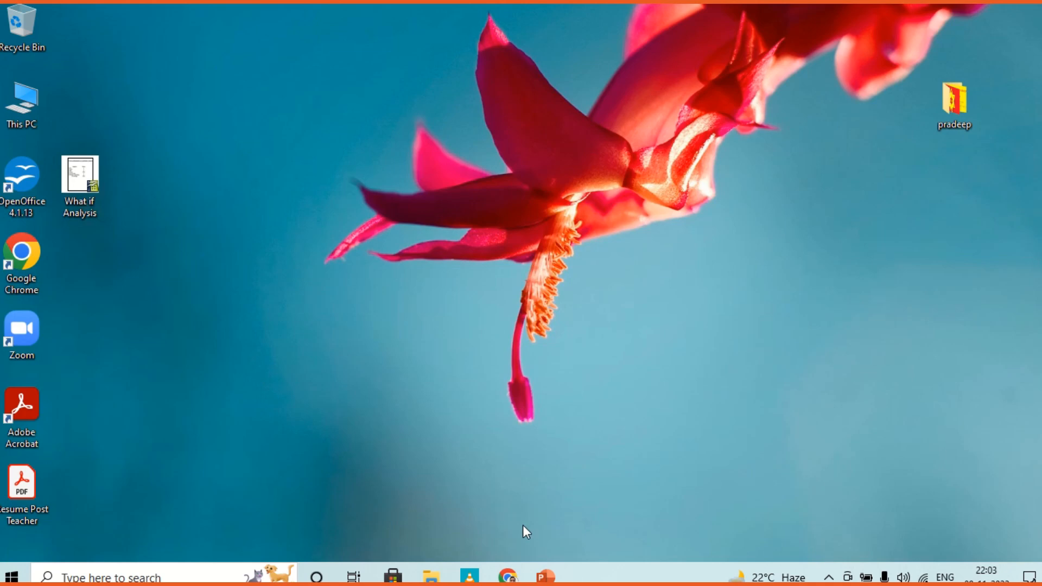
# Step: Switch to the IT Part-B Unit-2 Lecture-13 presentation in PowerPoint
pyautogui.press('super')
pyautogui.moveTo(552, 576)
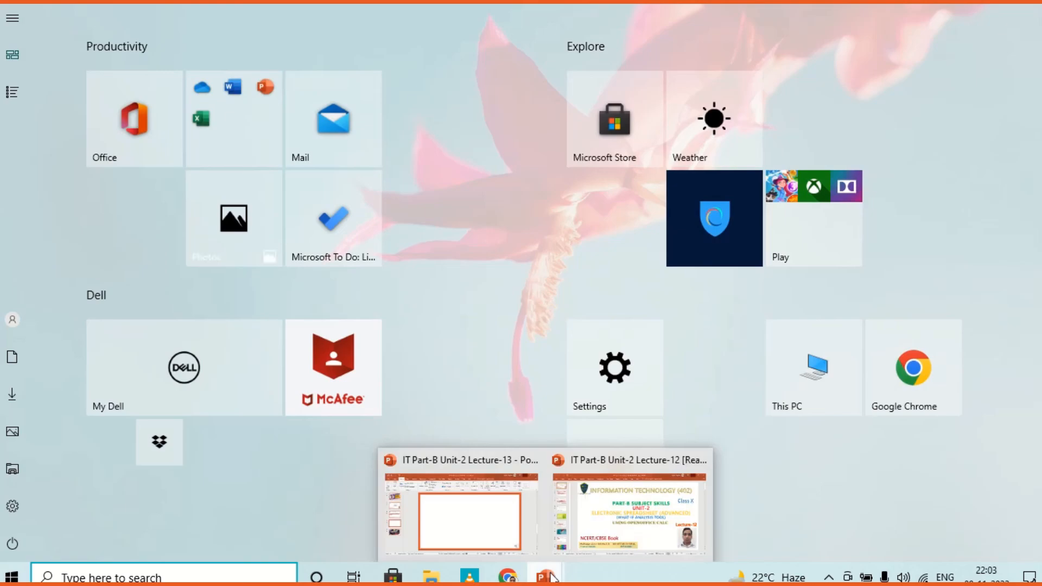
pyautogui.click(481, 531)
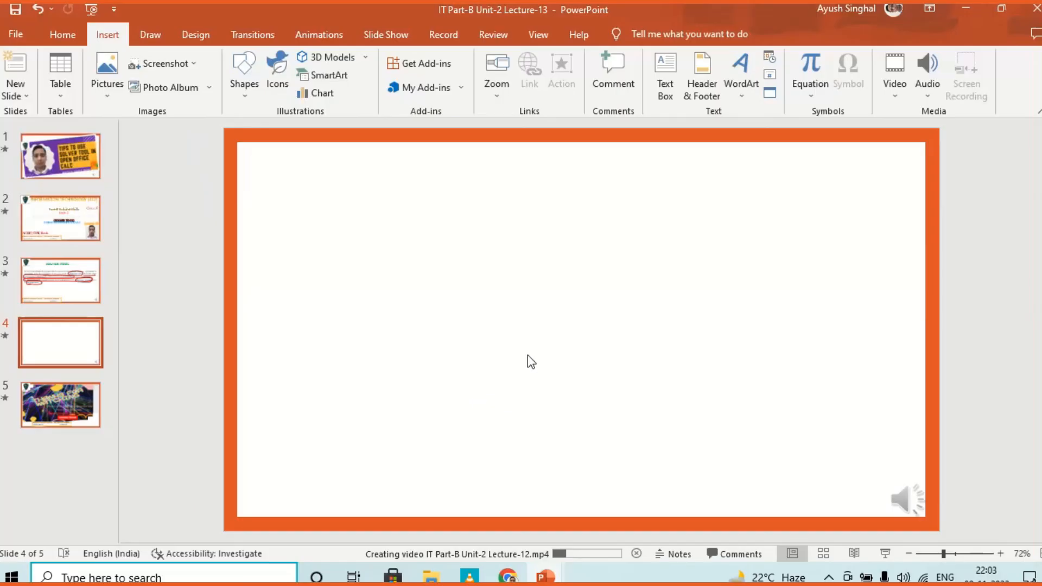